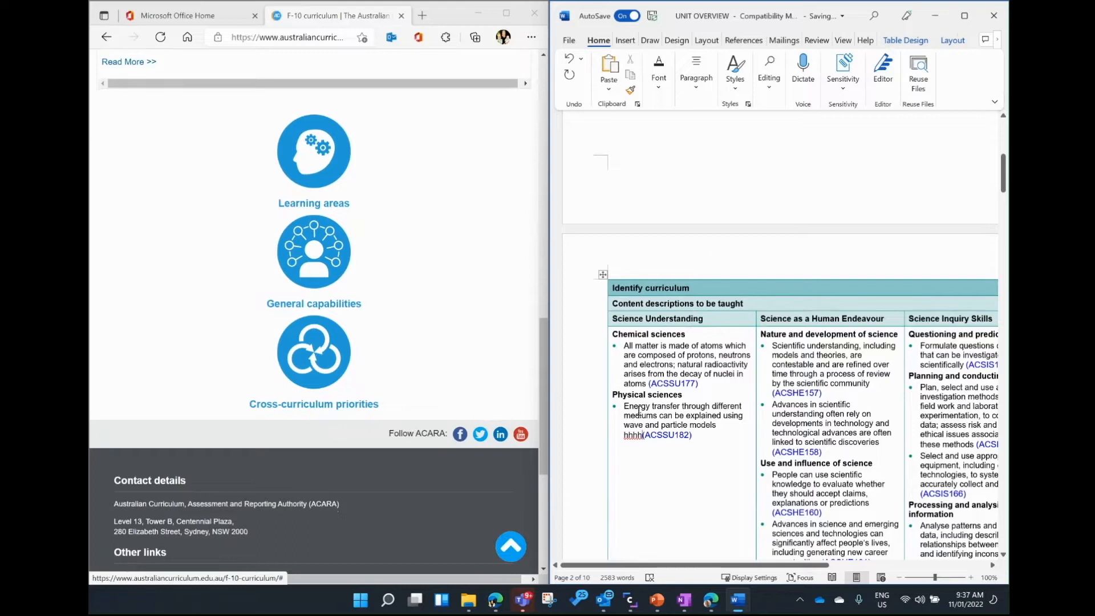
Return the curriculum page to its beginning, switch to the PowerPoint presentation, and snap its window to one half of the screen.
scroll(417, 281, "up", 20)
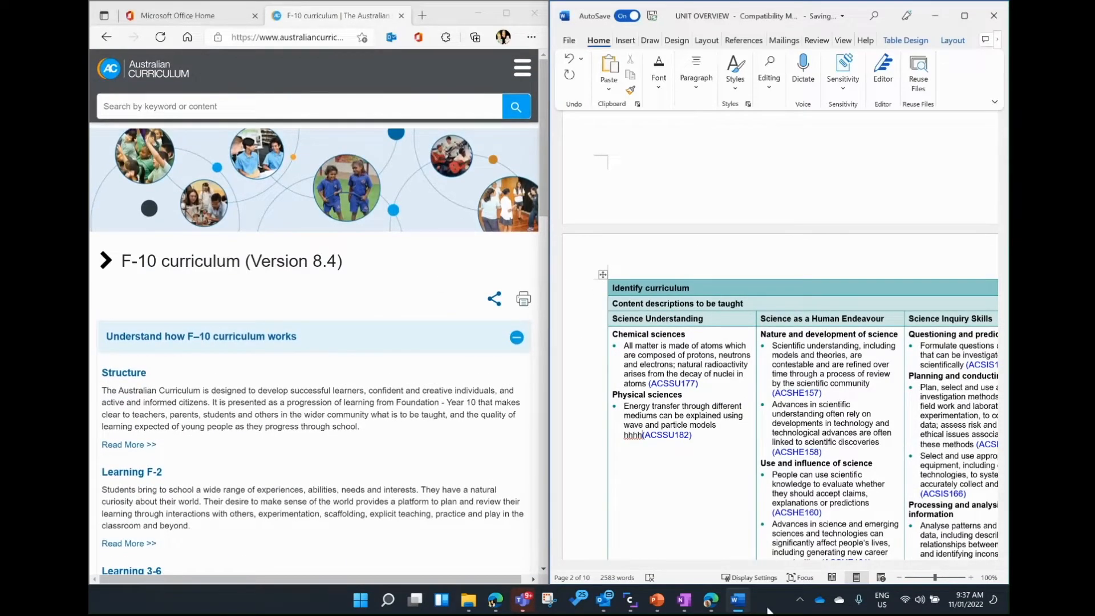
left_click(657, 600)
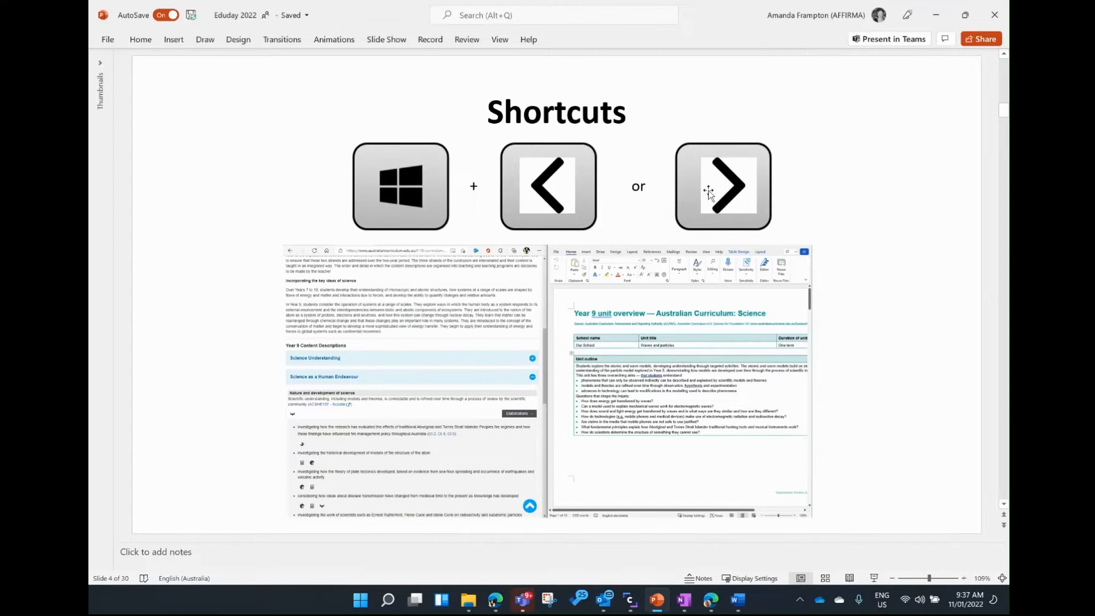
left_click(965, 15)
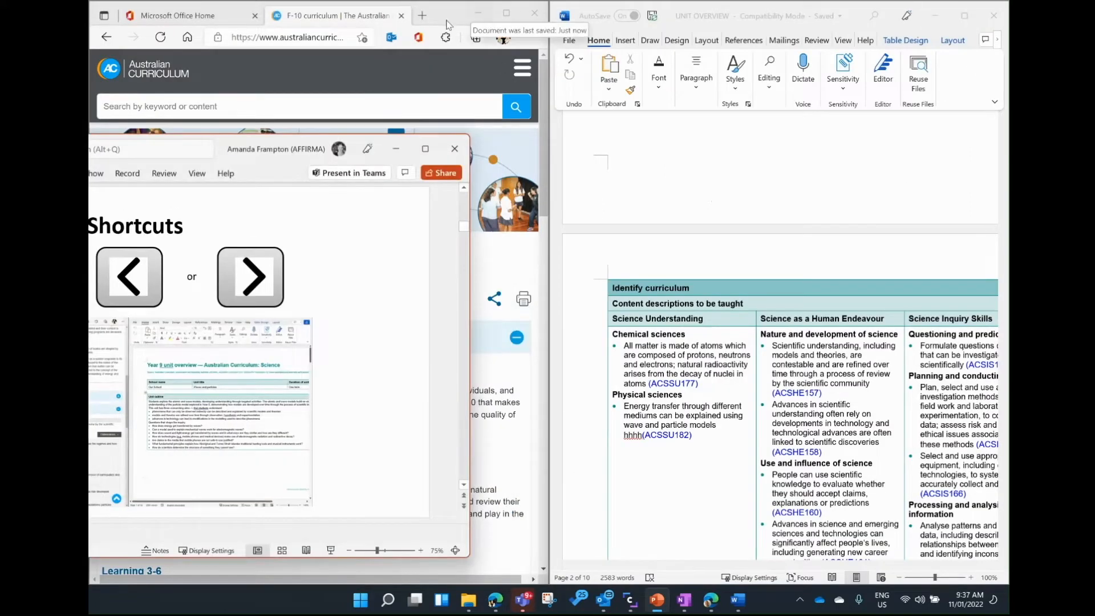
key("super+Right")
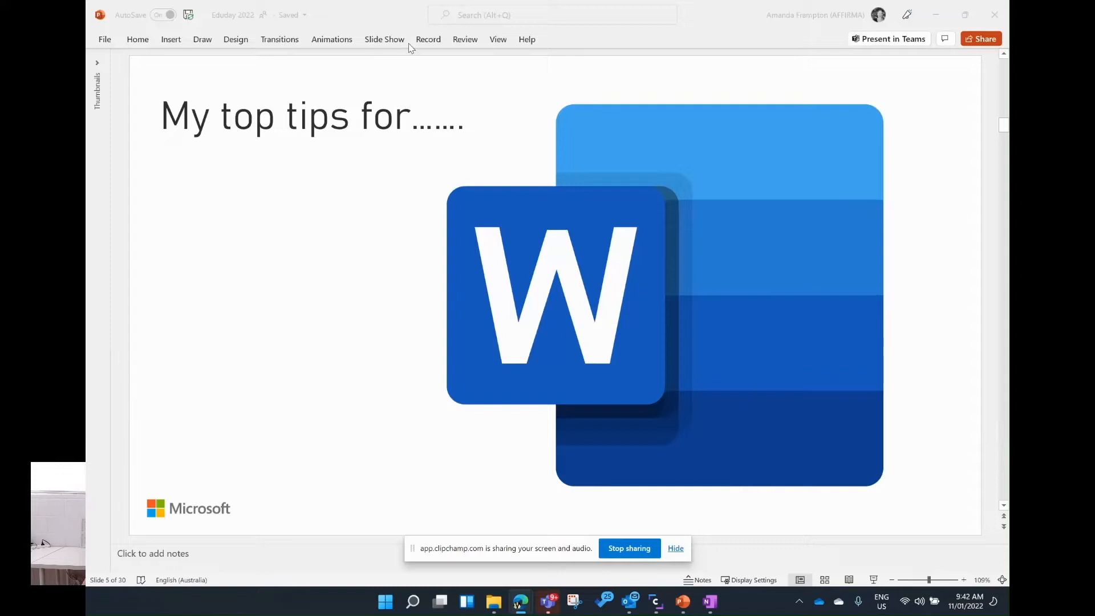
Expand the collapsed ribbon and keep the Home commands permanently displayed above the slide.
left_click(138, 40)
left_click(138, 39)
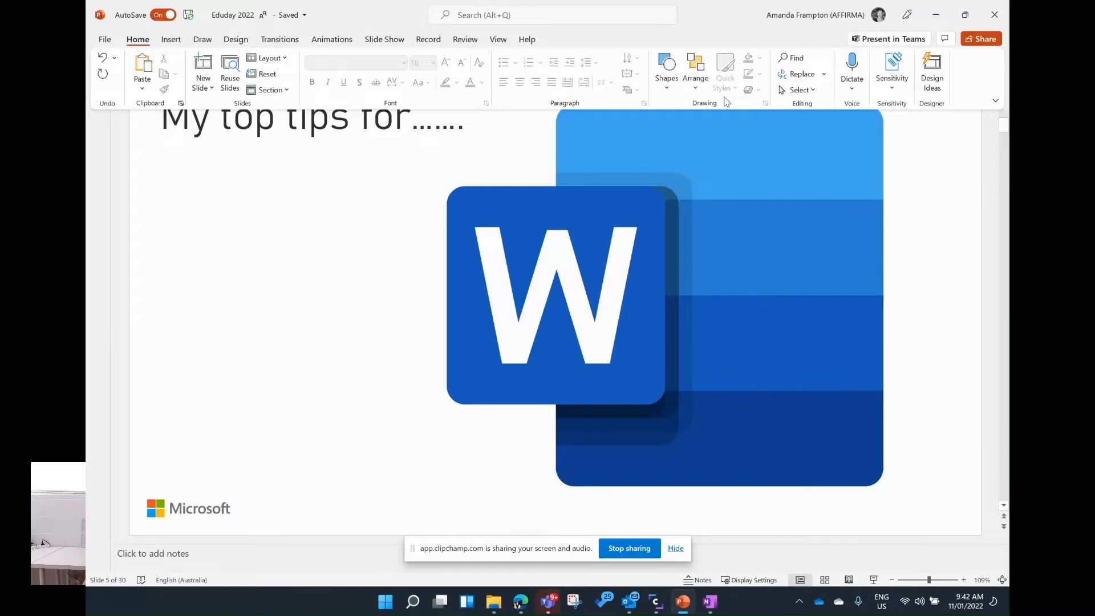
key("ctrl+F1")
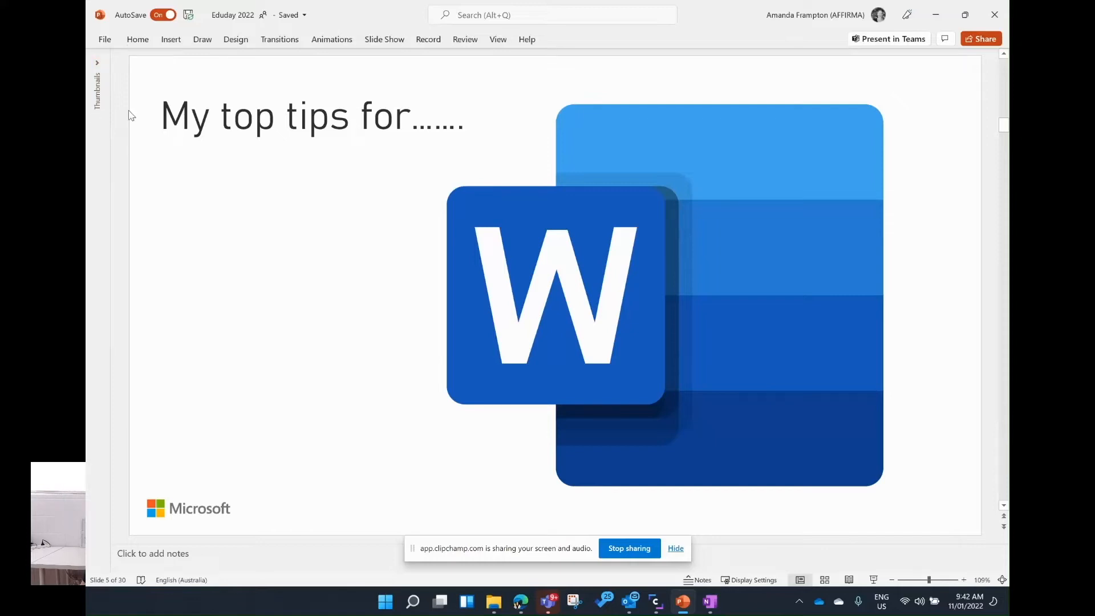
left_click(137, 40)
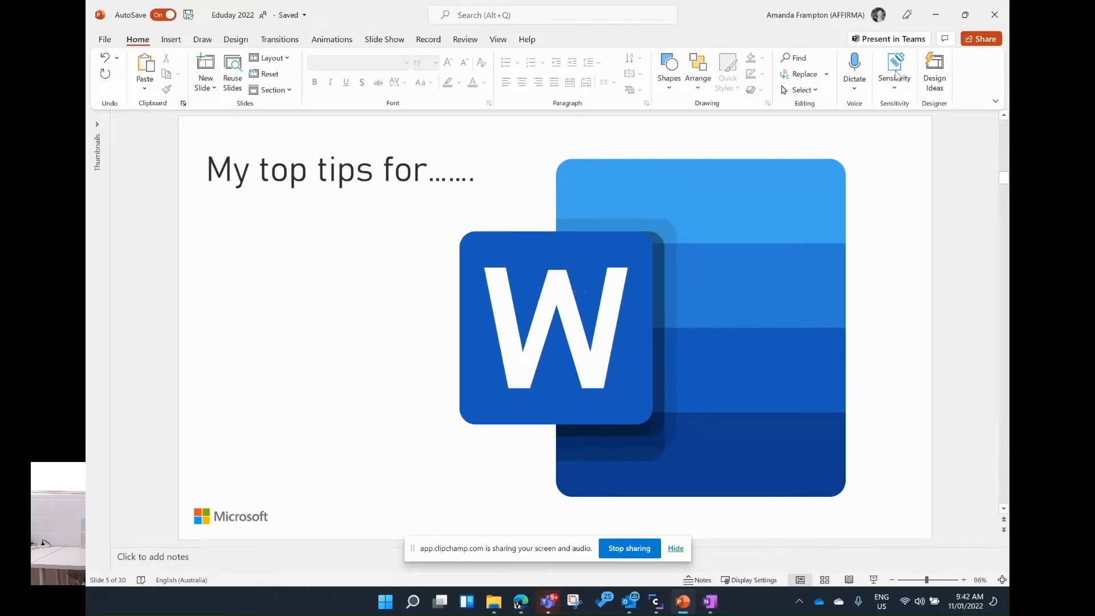
left_click(171, 40)
left_click(209, 42)
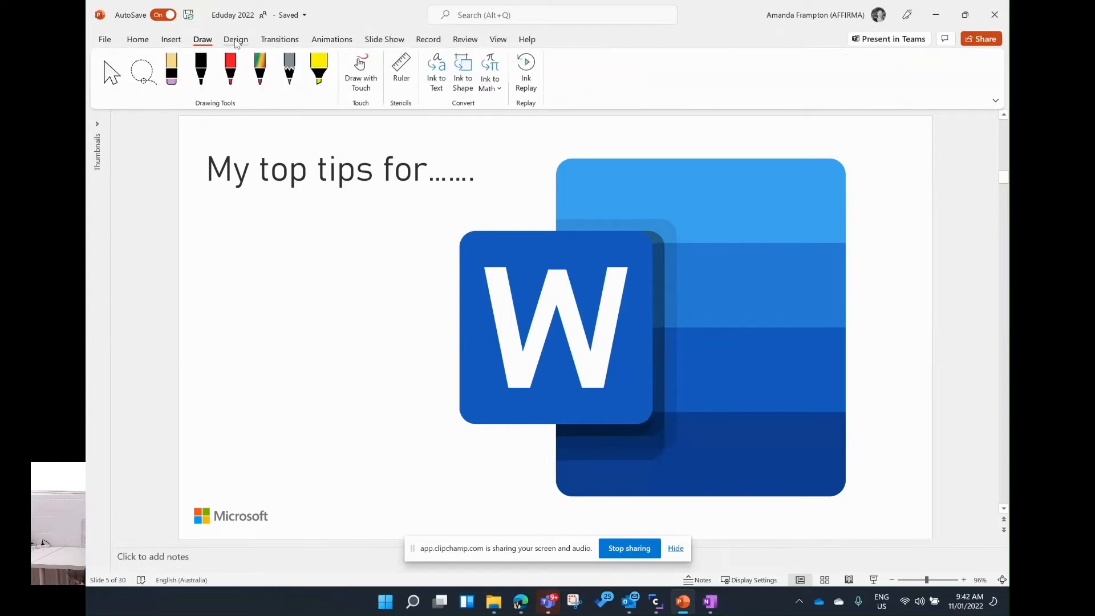
left_click(236, 40)
left_click(271, 42)
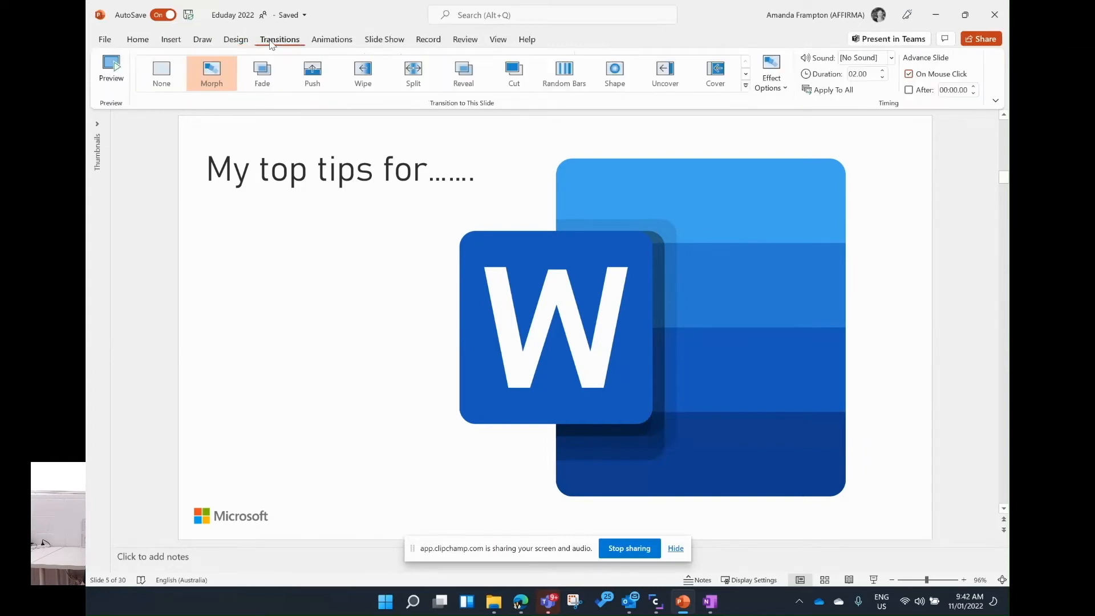
left_click(332, 41)
left_click(383, 40)
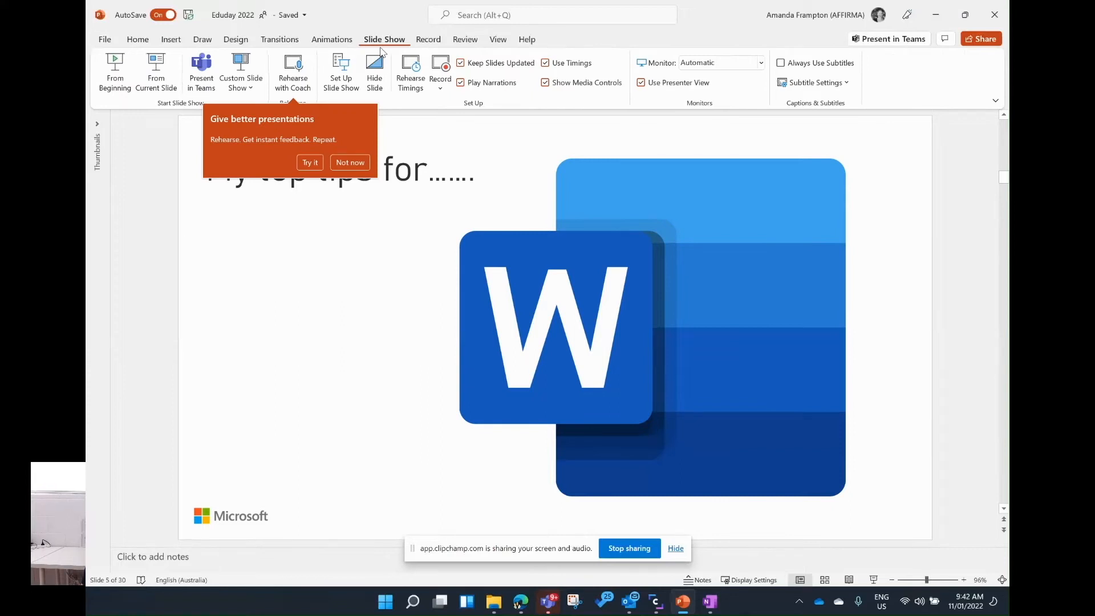
Collapse the ribbon to tab names only and expand it again on Home, and advance to the next slide.
left_click(137, 39)
double_click(137, 40)
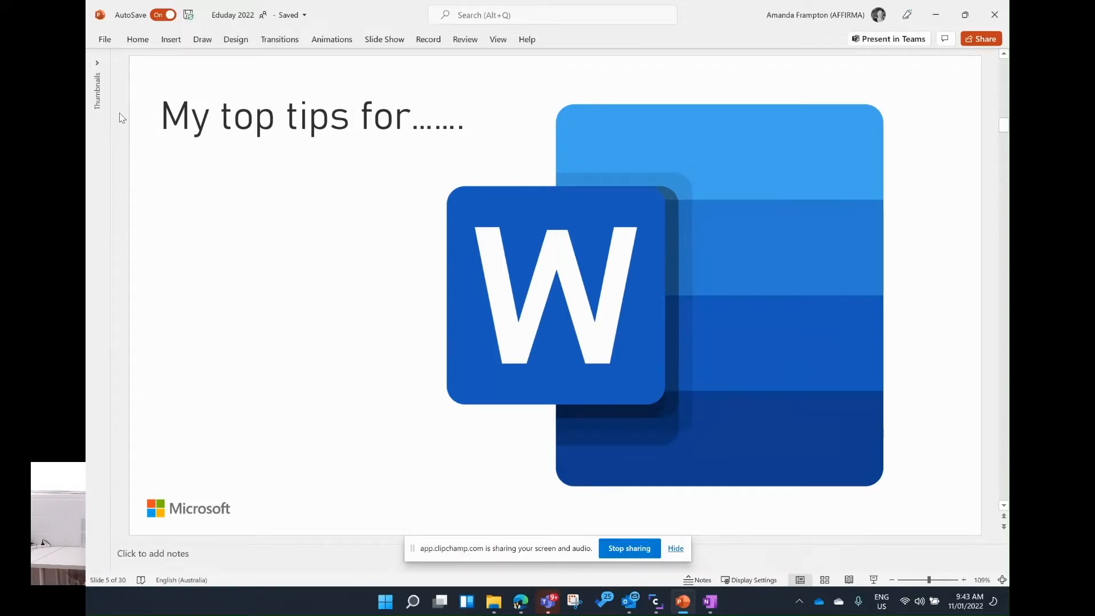
double_click(137, 39)
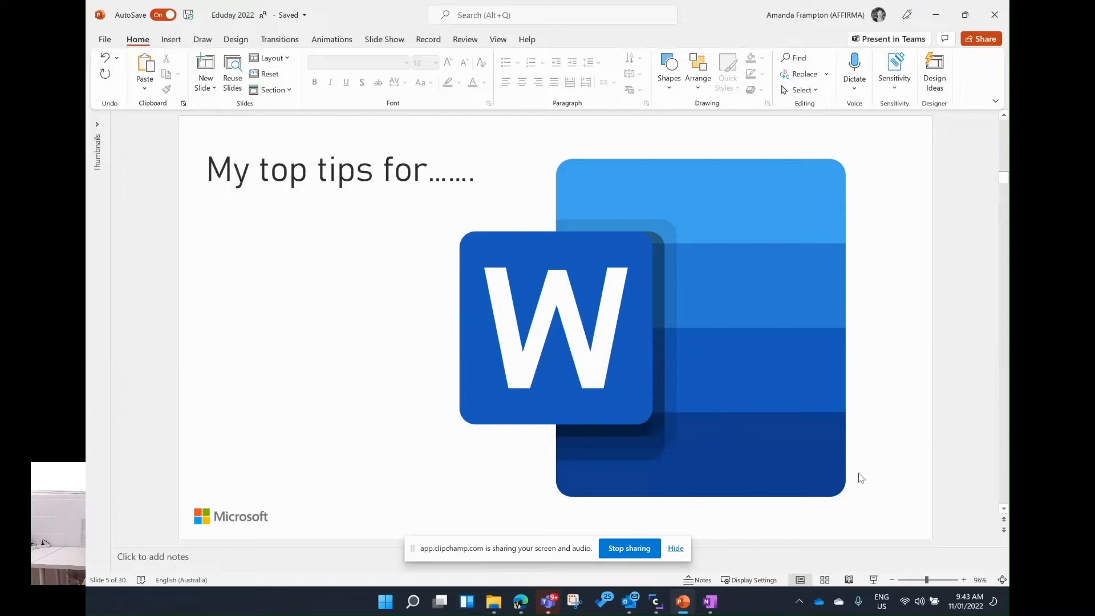
left_click(1004, 509)
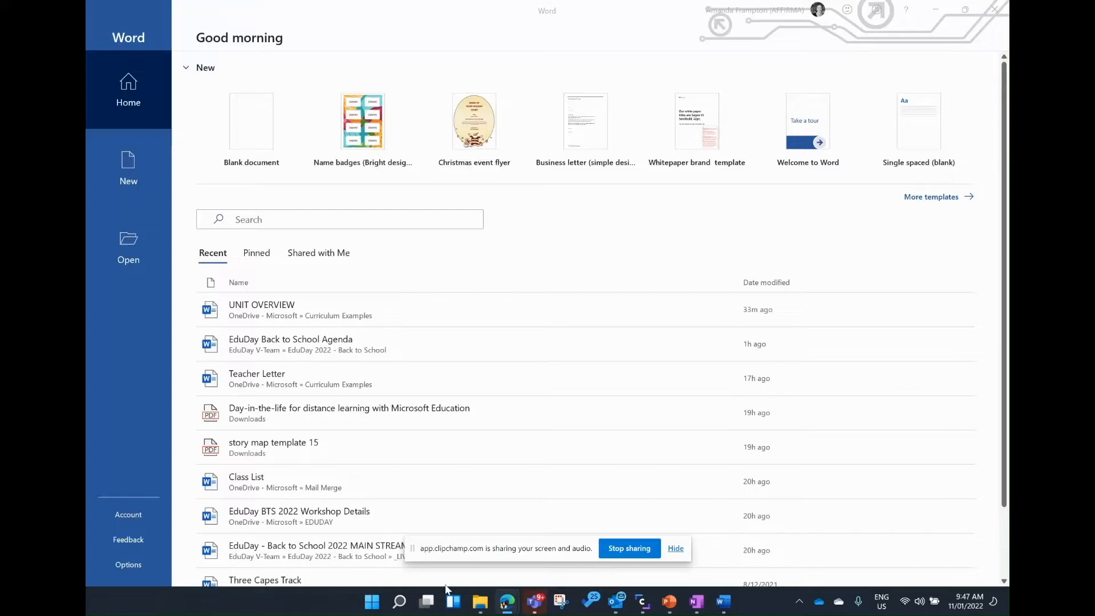
Browse Word's full template gallery and create a document from the Name badges (Bright design, 8 per page) template.
mouse_move(481, 611)
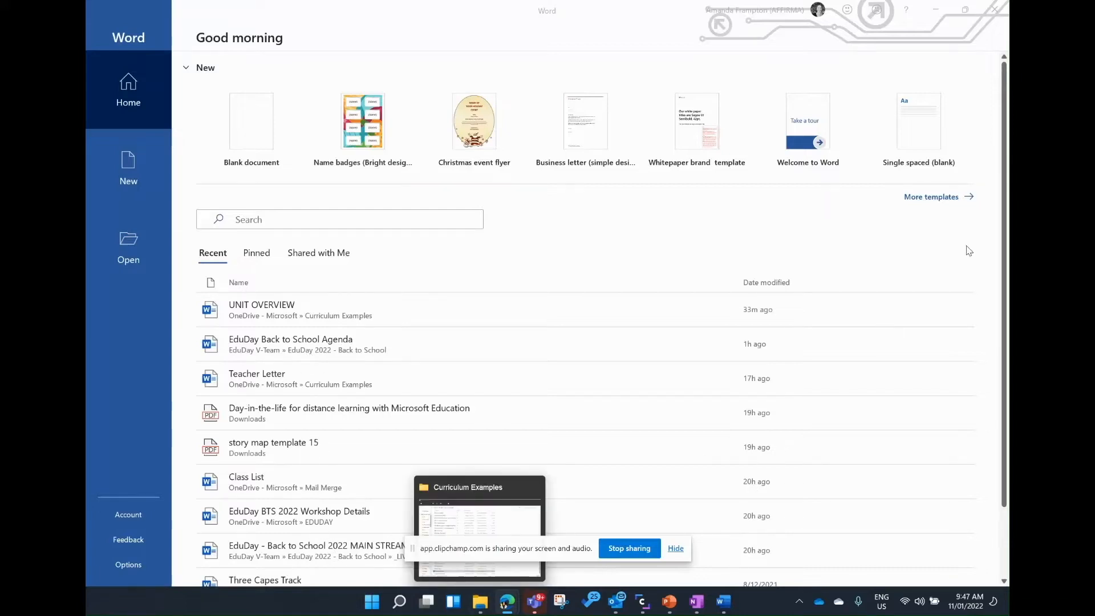
left_click(944, 204)
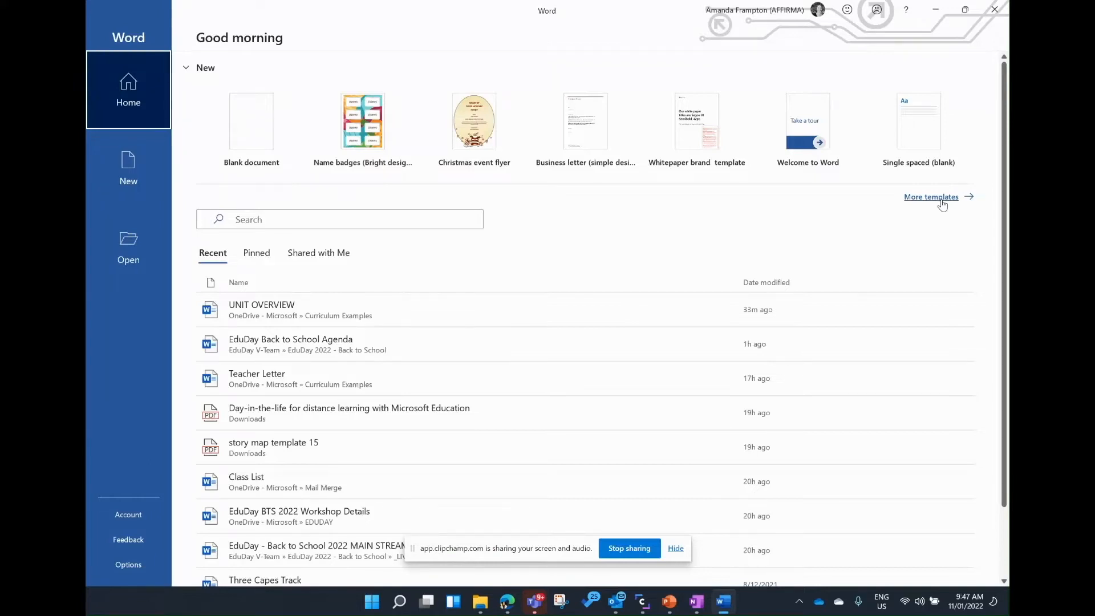
left_click(942, 204)
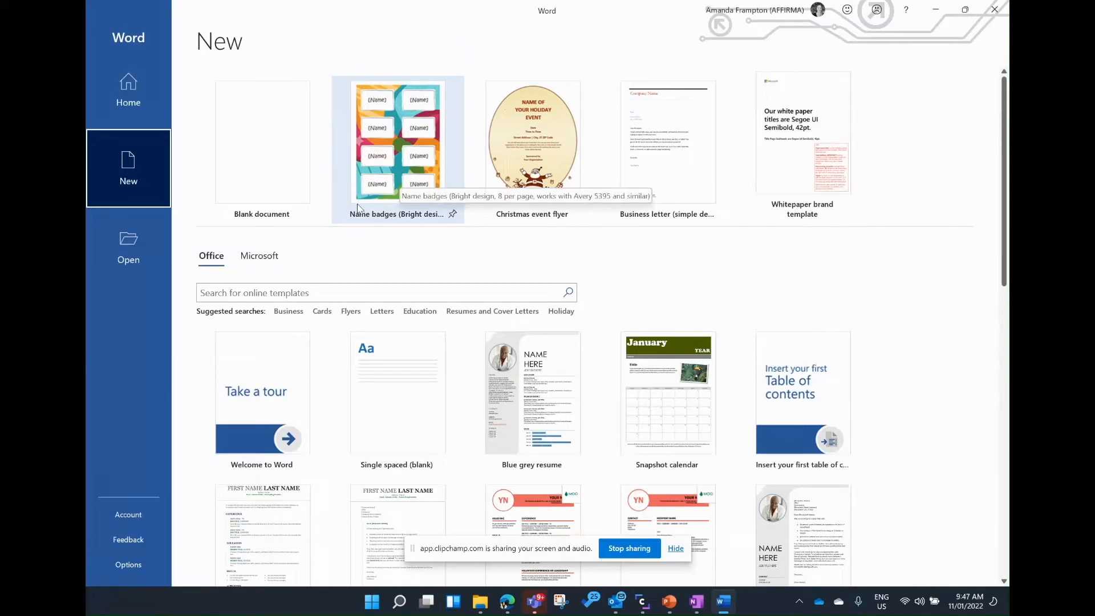
left_click(397, 147)
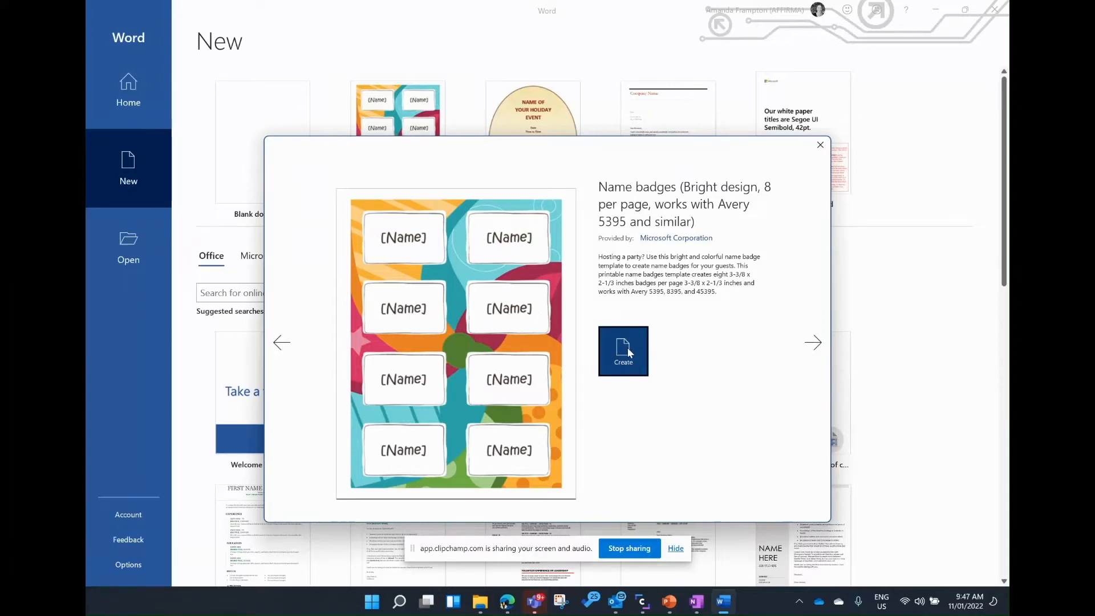
left_click(629, 352)
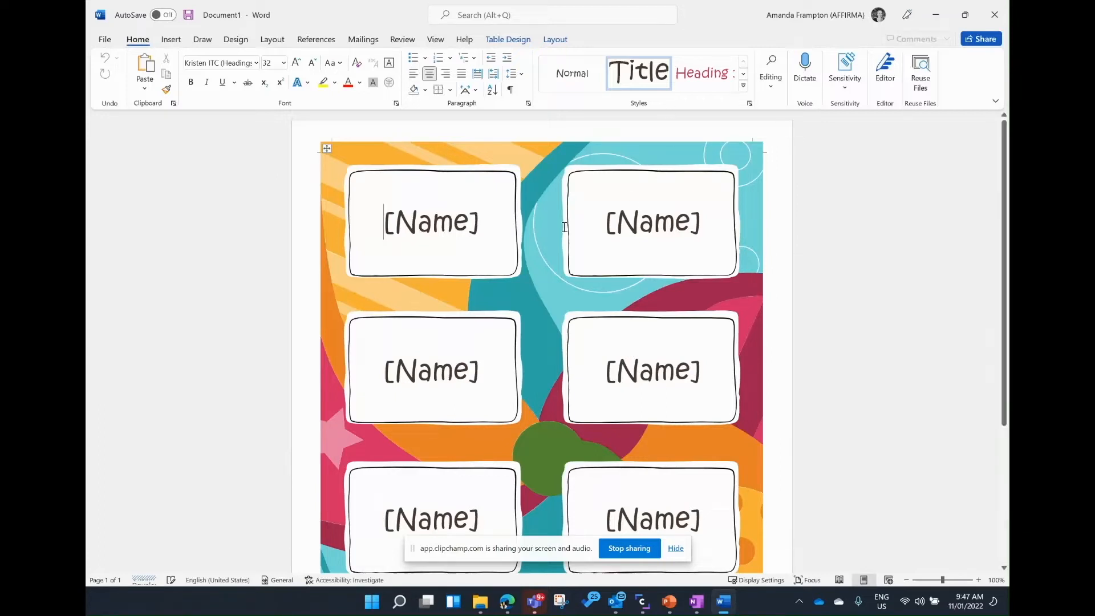
Replace the [Name] placeholder on the first badge with a person's first name.
left_click(482, 226)
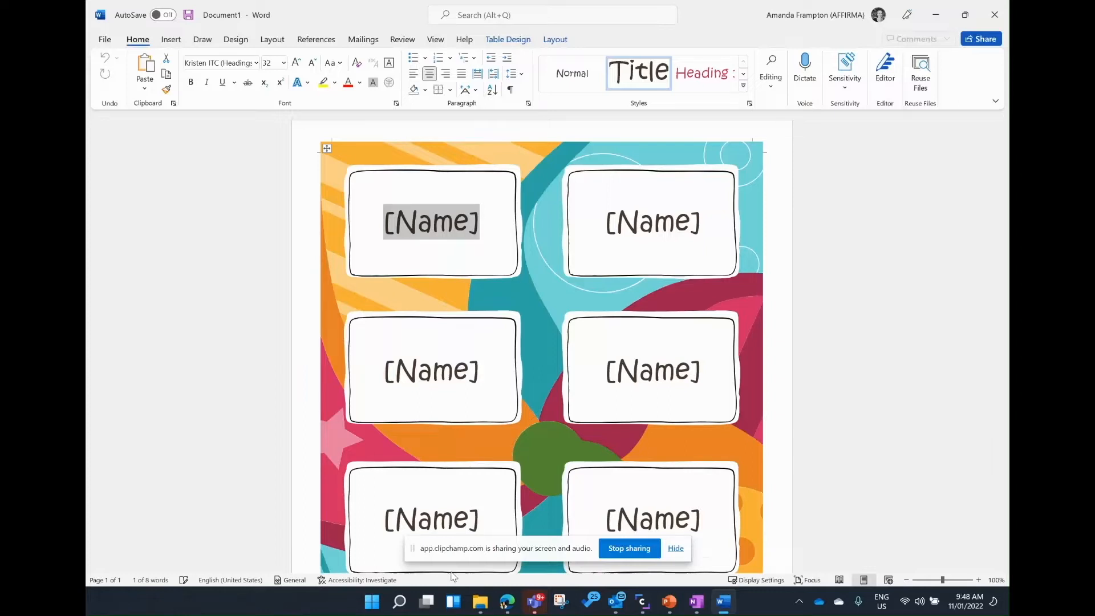
type("Amanda")
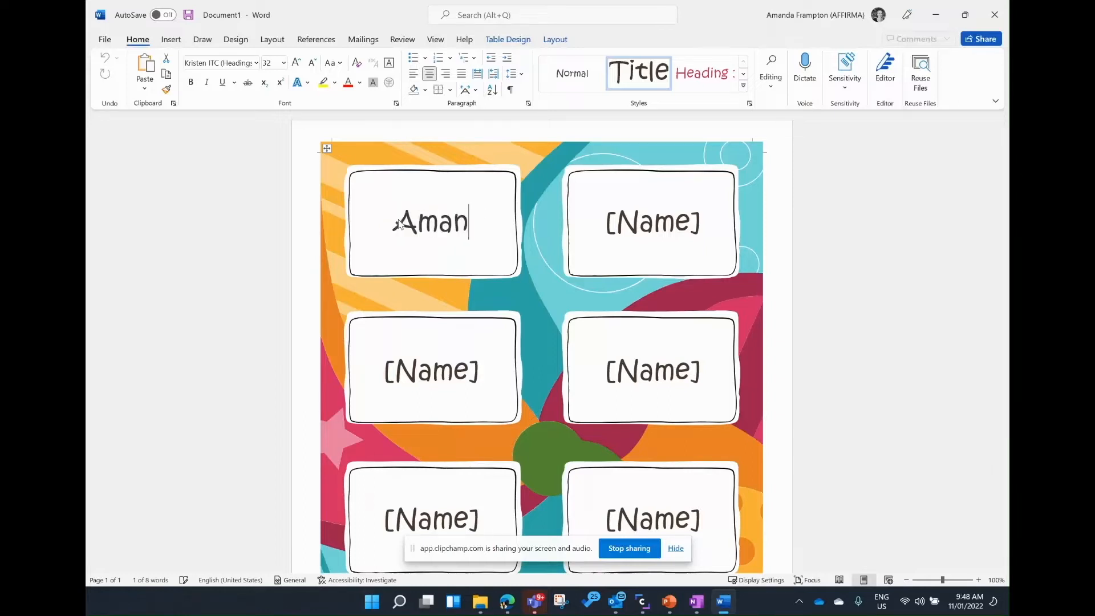
left_click(697, 221)
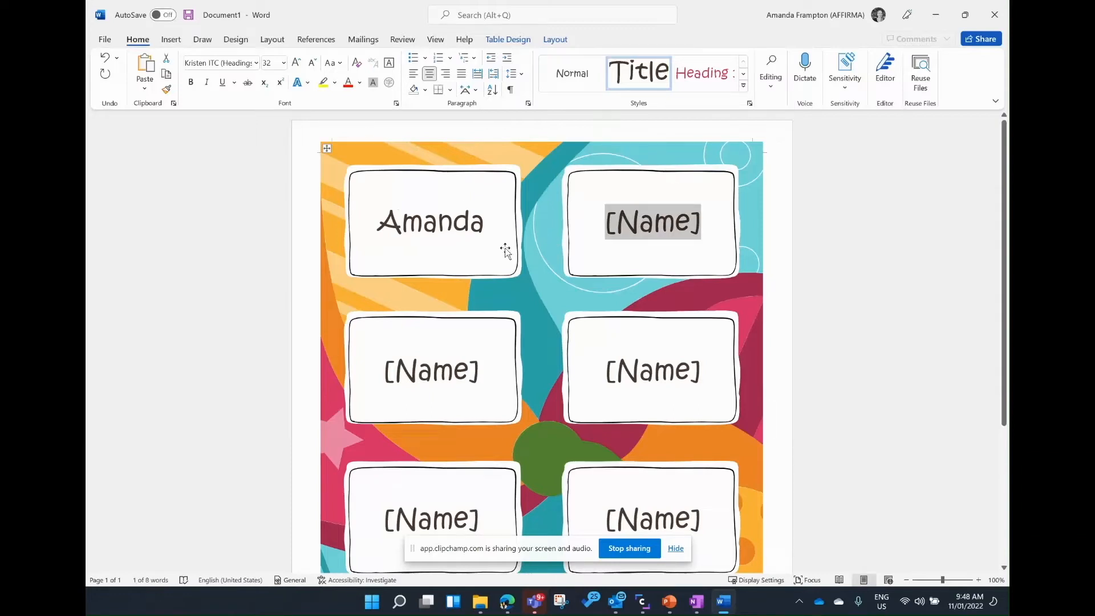
left_click(579, 191)
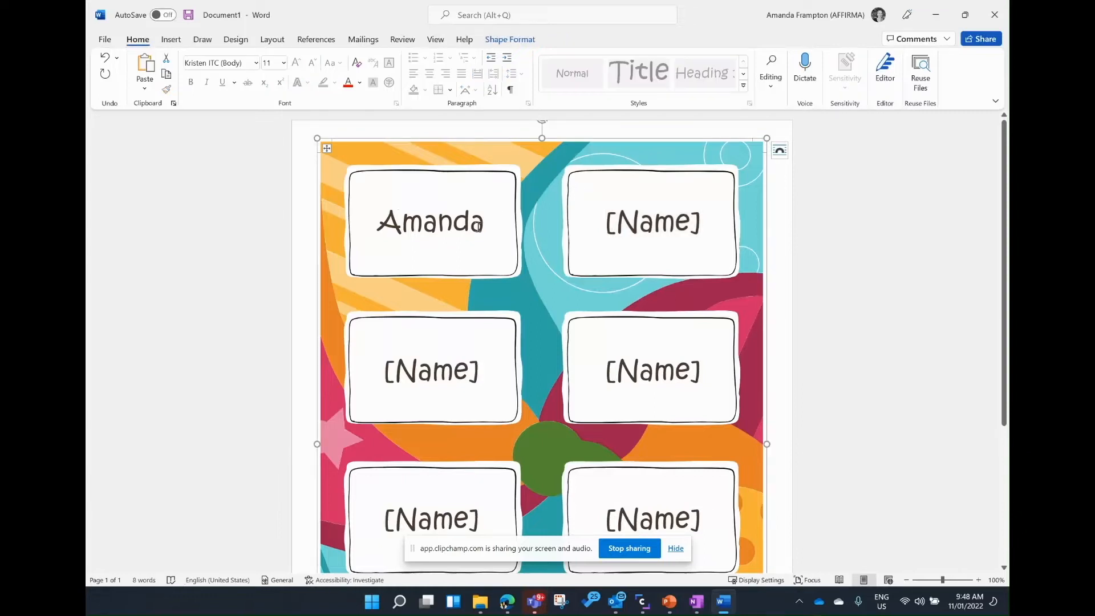
left_click_drag(478, 226, 347, 224)
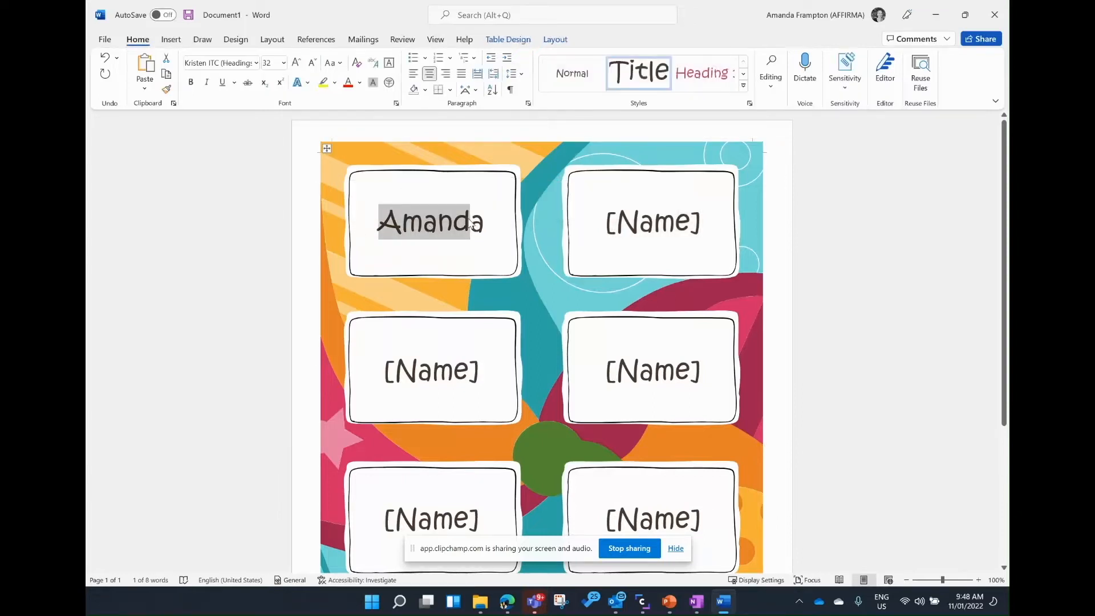
left_click_drag(483, 226, 367, 223)
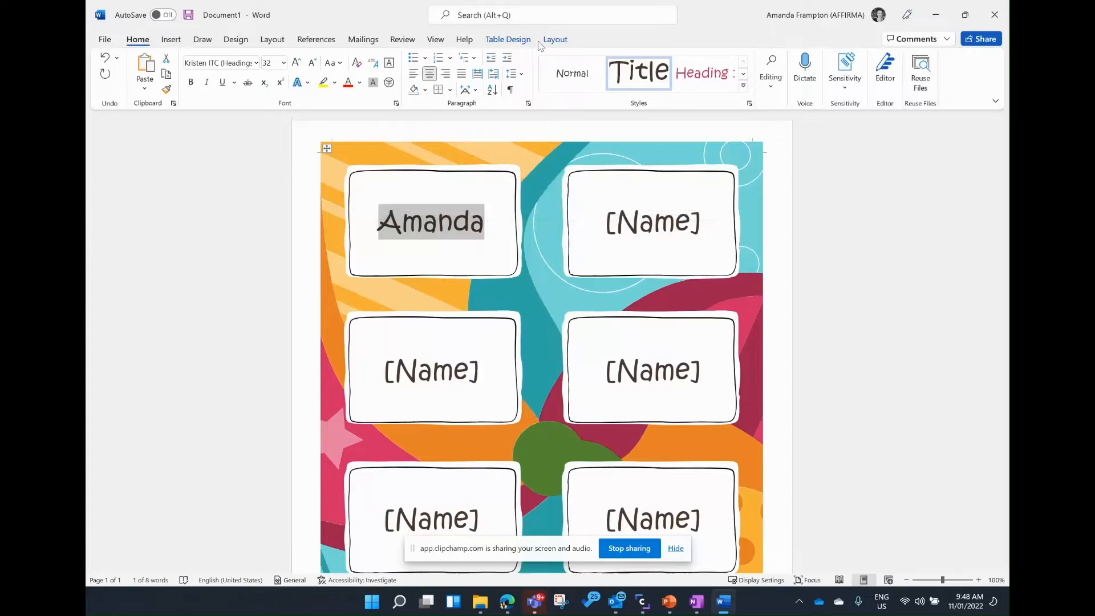
left_click(499, 179)
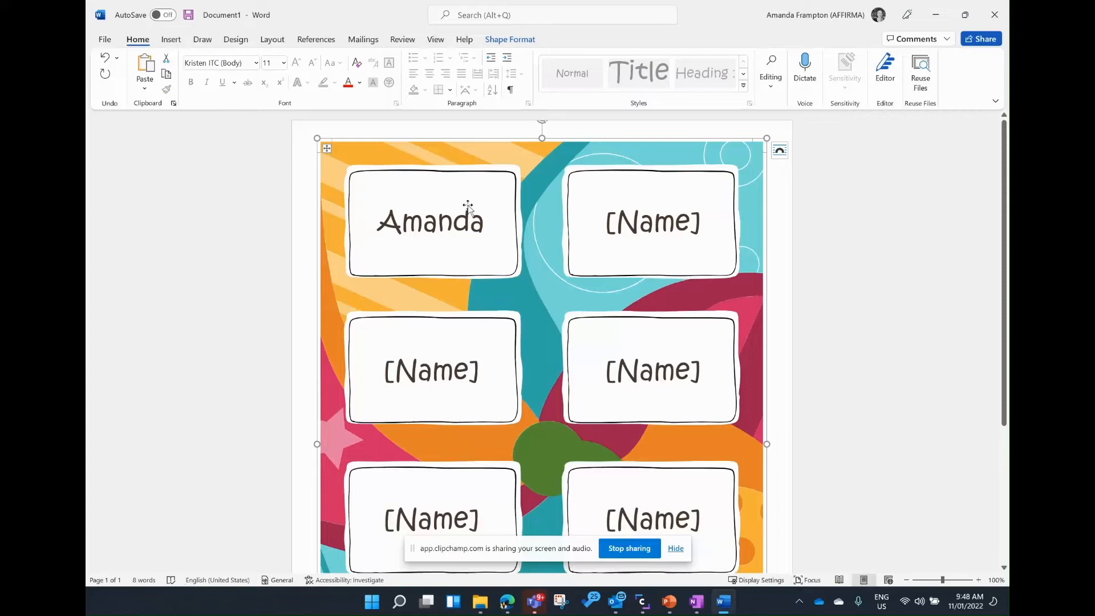
double_click(455, 222)
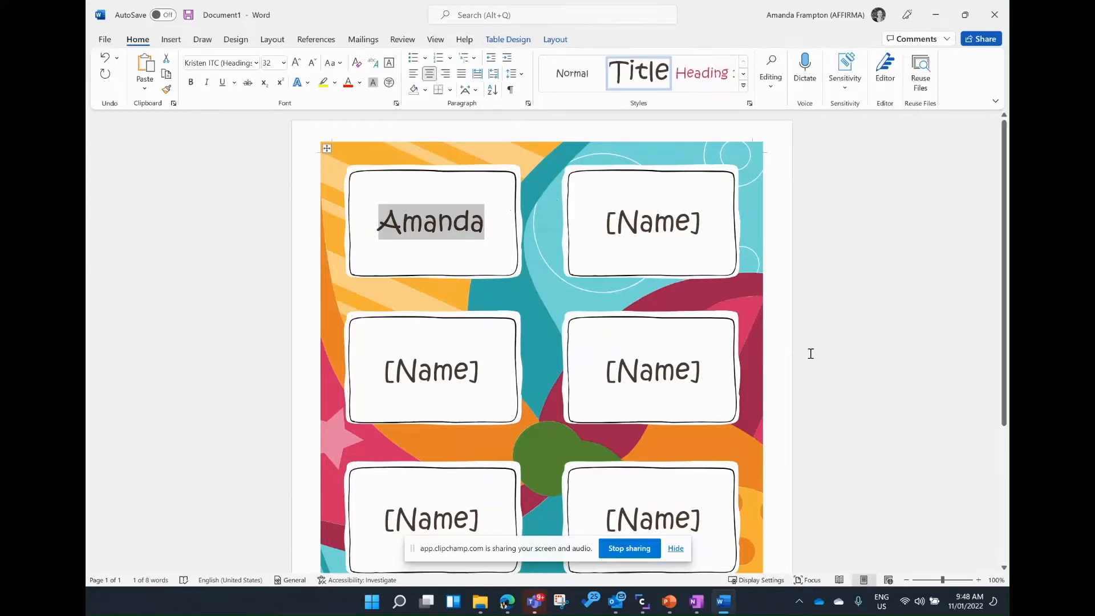
left_click(888, 354)
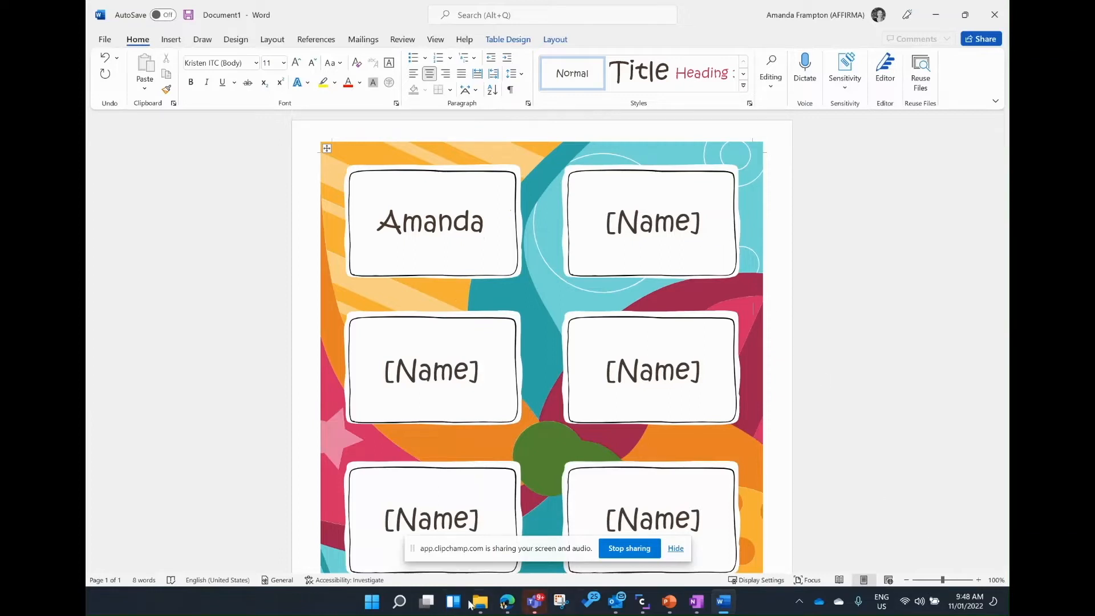
Search for Excel from the desktop, launch it, open the Class List 2022 workbook, and maximize its window.
mouse_move(402, 607)
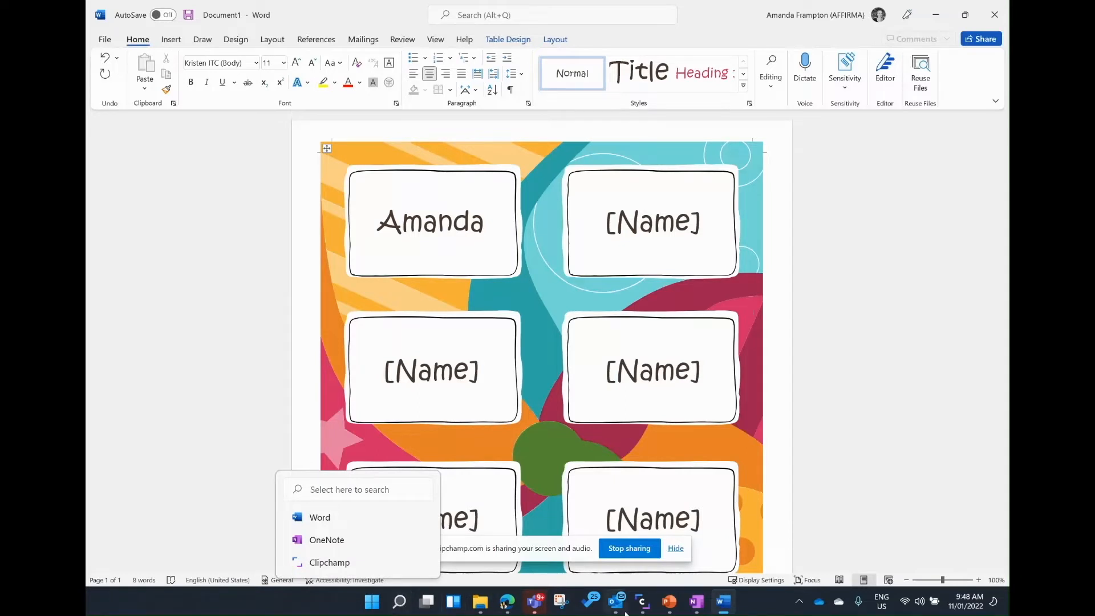
left_click(399, 606)
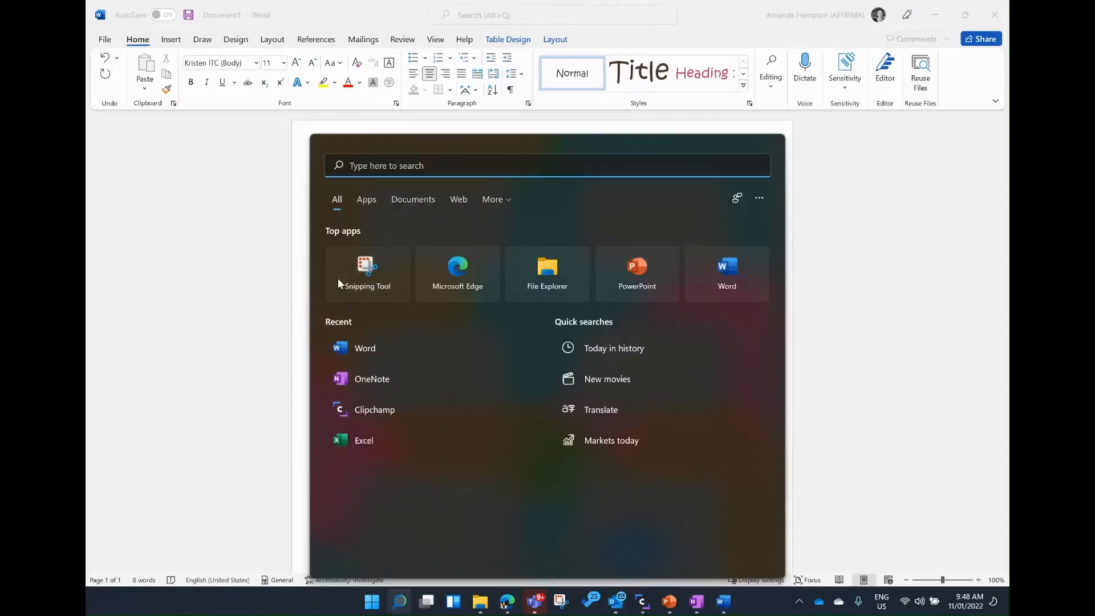
type("excel")
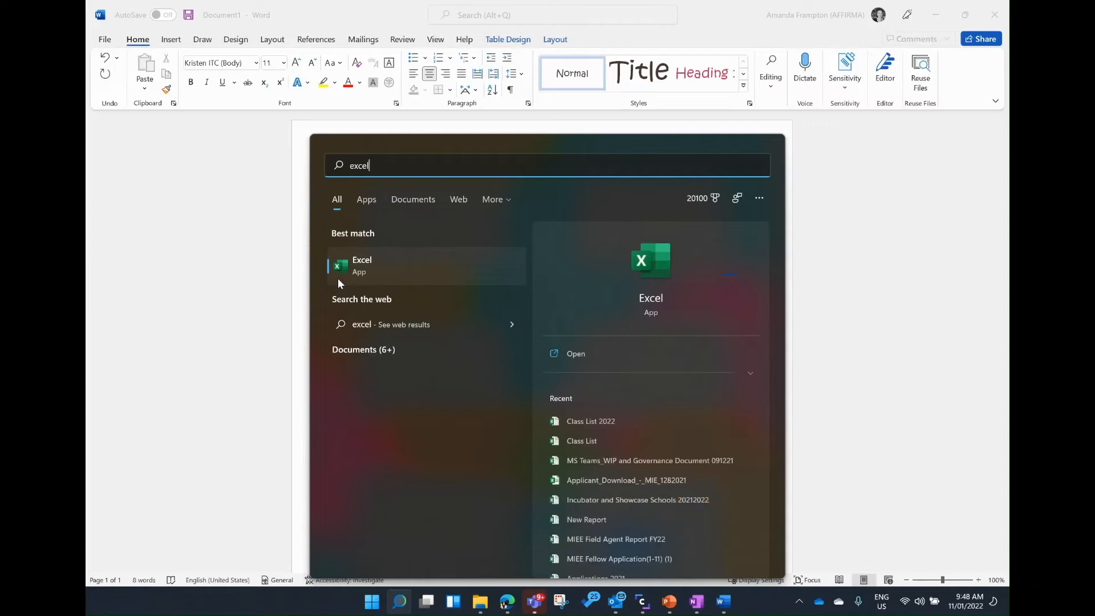
left_click(359, 267)
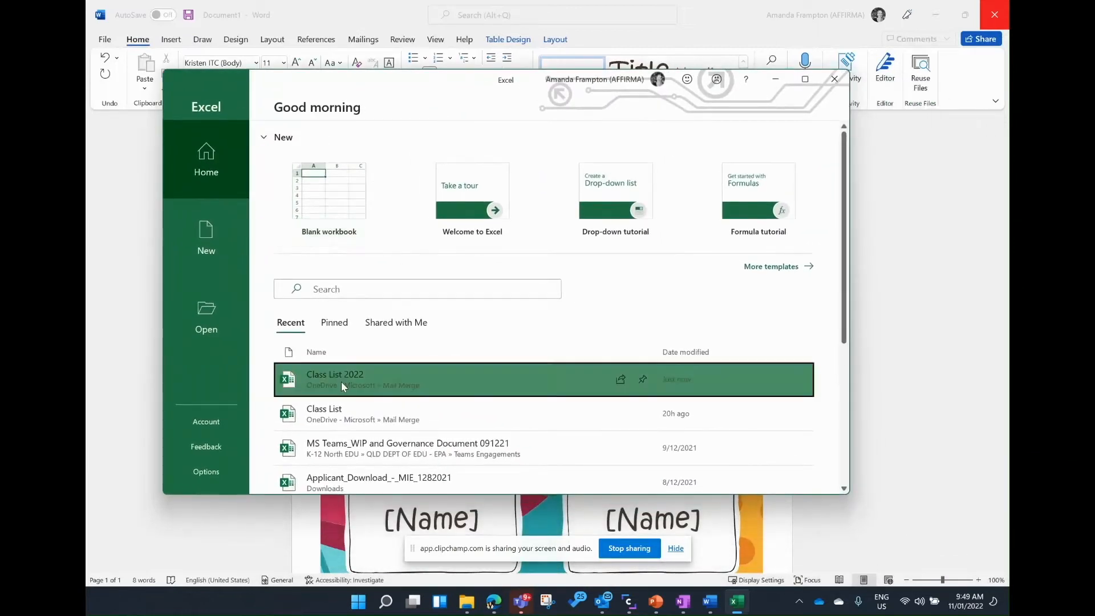
left_click(341, 381)
left_click(802, 80)
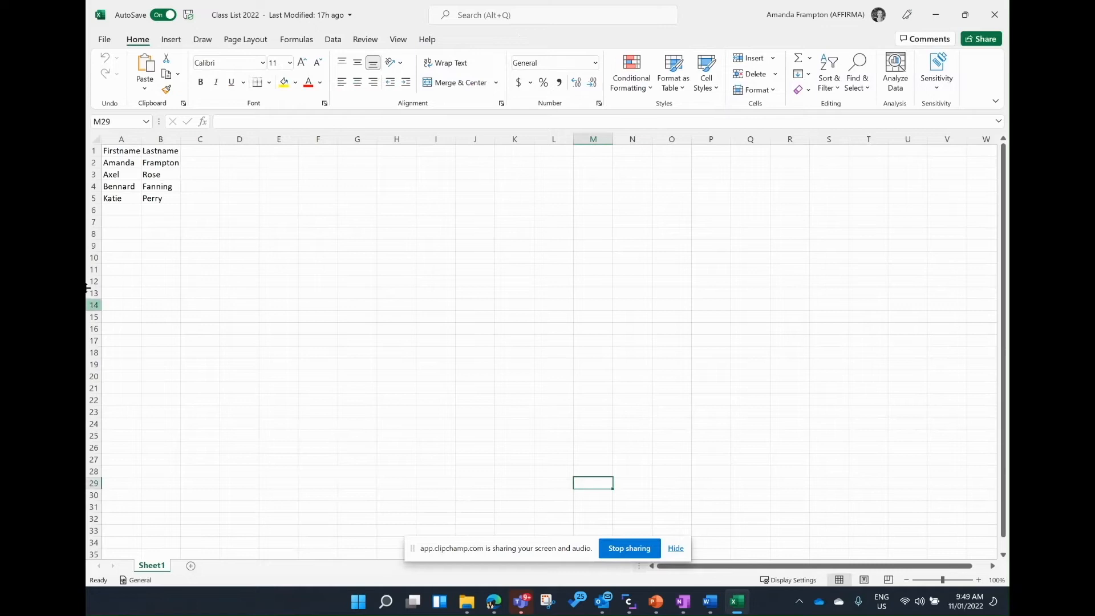
Fit columns A and B to their contents and add the headings Password, House and Class in cells C1, D1 and E1.
double_click(141, 136)
double_click(182, 139)
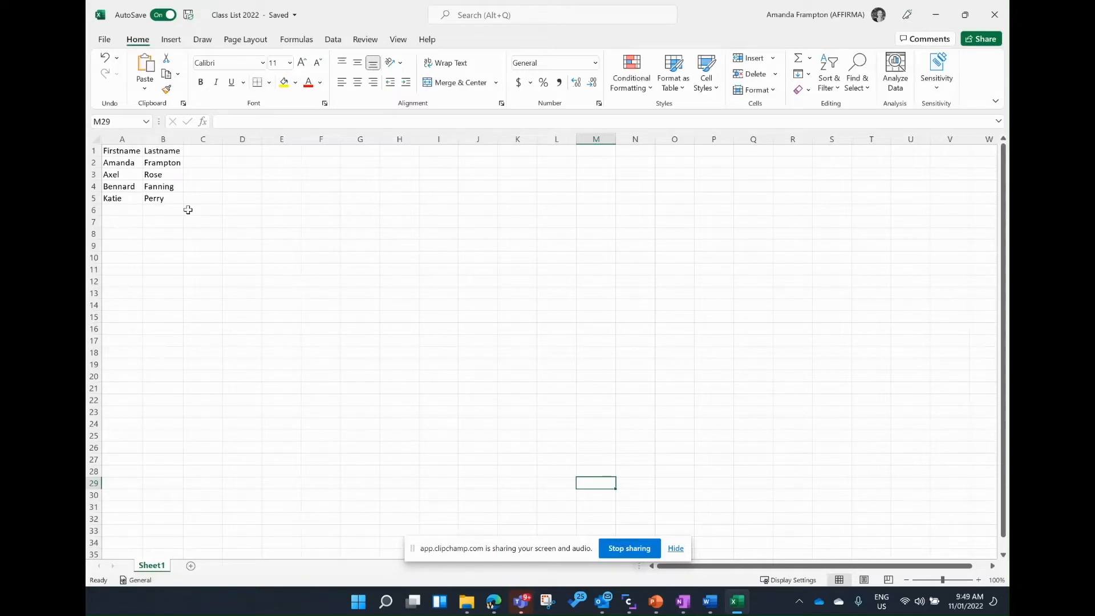
left_click(203, 154)
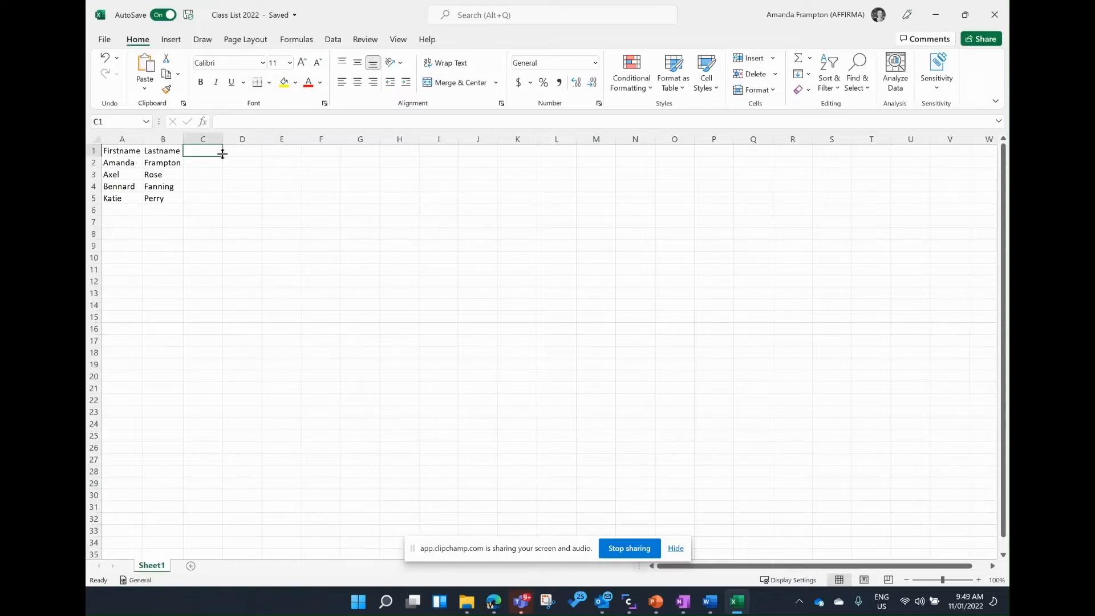
type("Password")
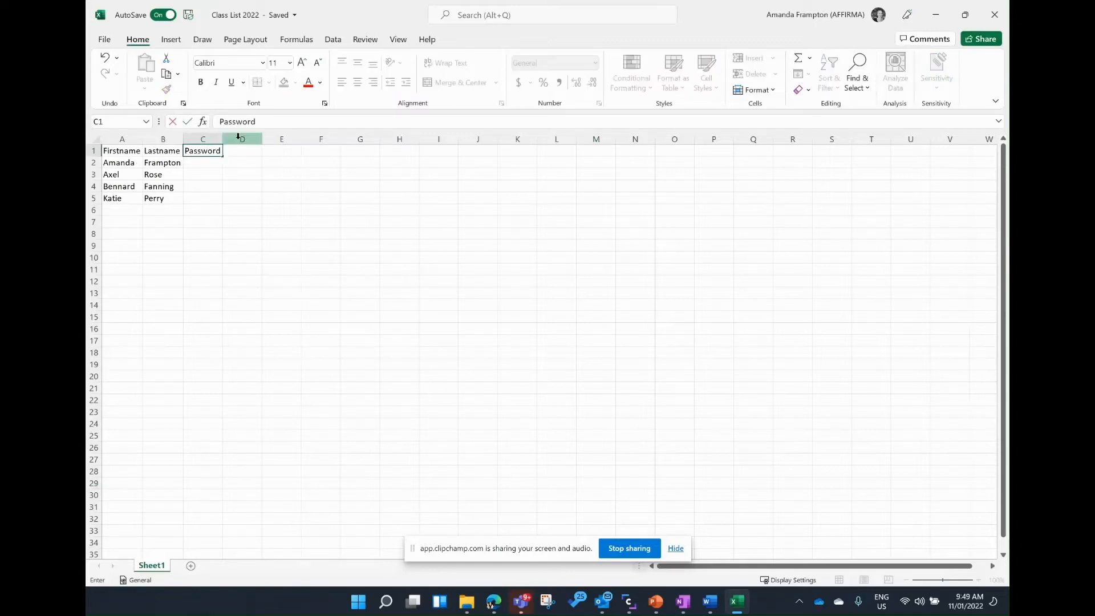
left_click(245, 153)
type("Hou")
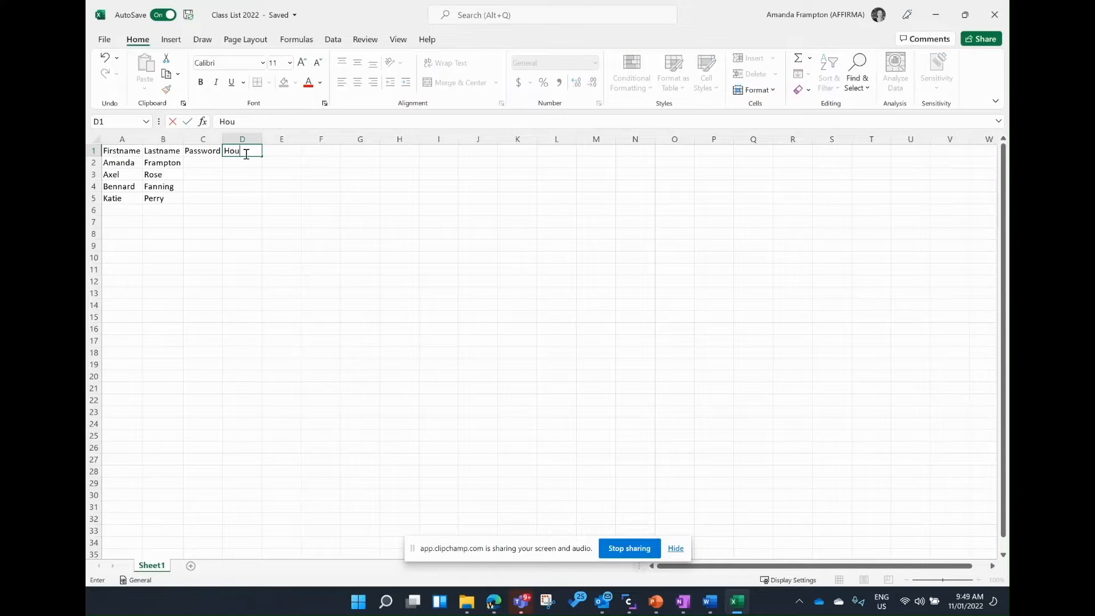
type("se")
left_click(273, 154)
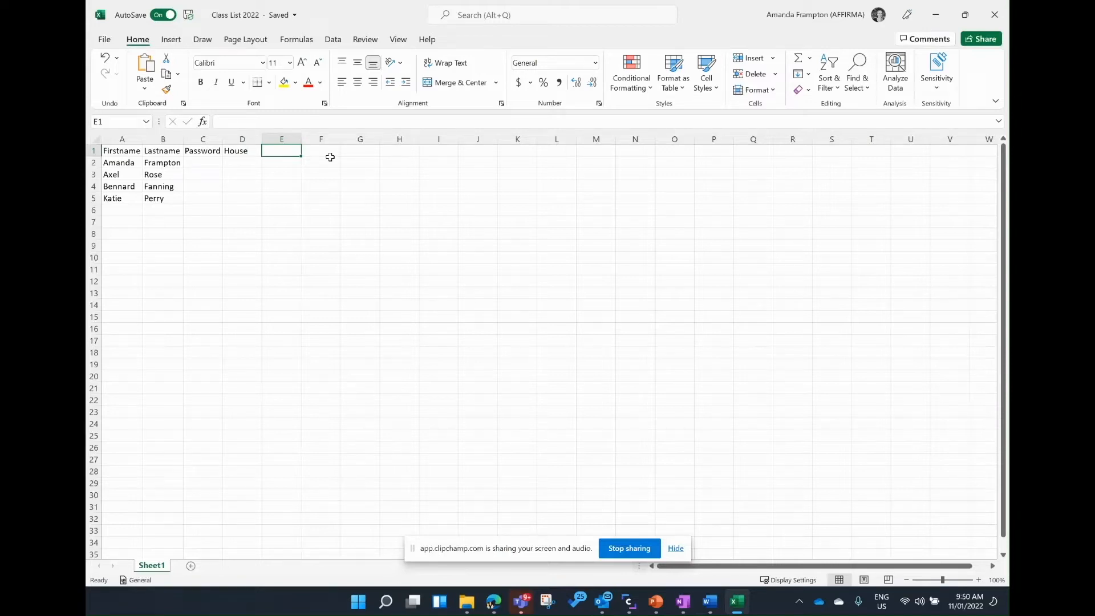
type("Class")
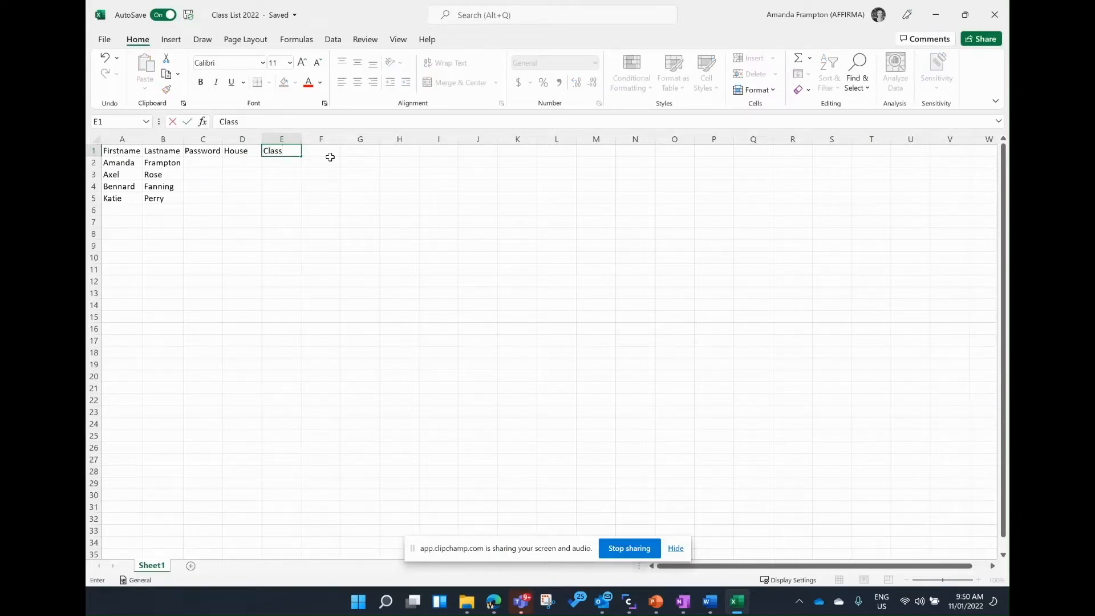
left_click(294, 166)
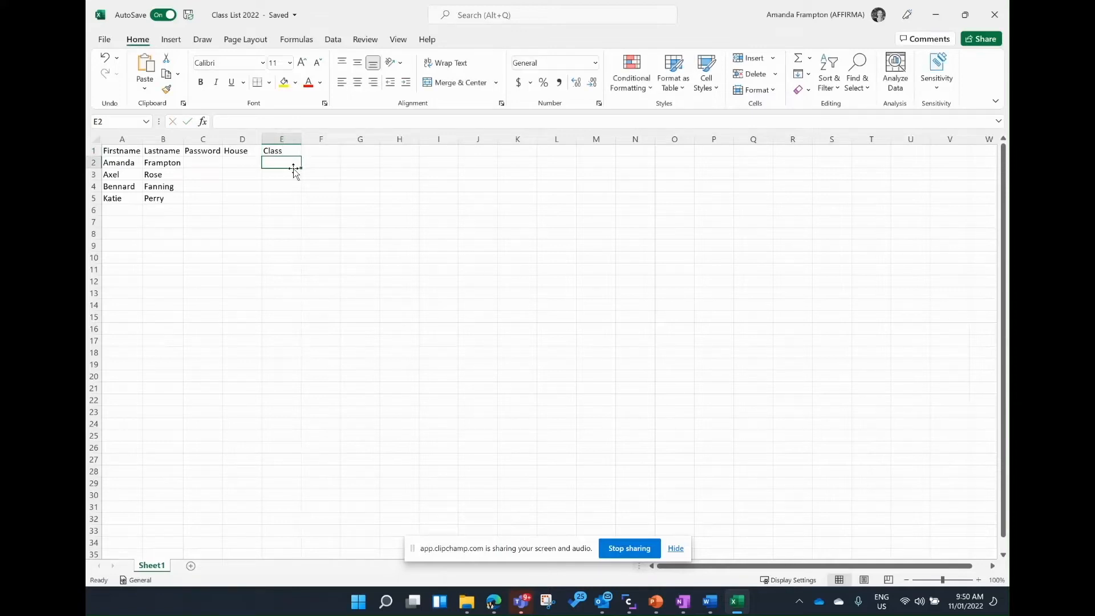
left_click(372, 195)
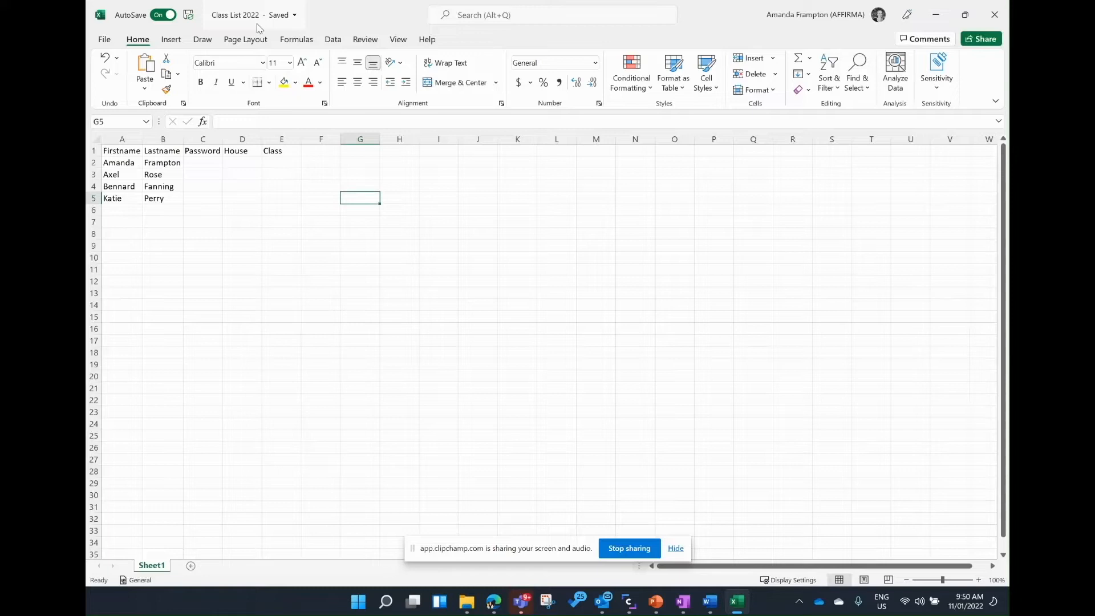
Switch to the Word name badges and look through the mail merge document types on offer.
left_click(710, 609)
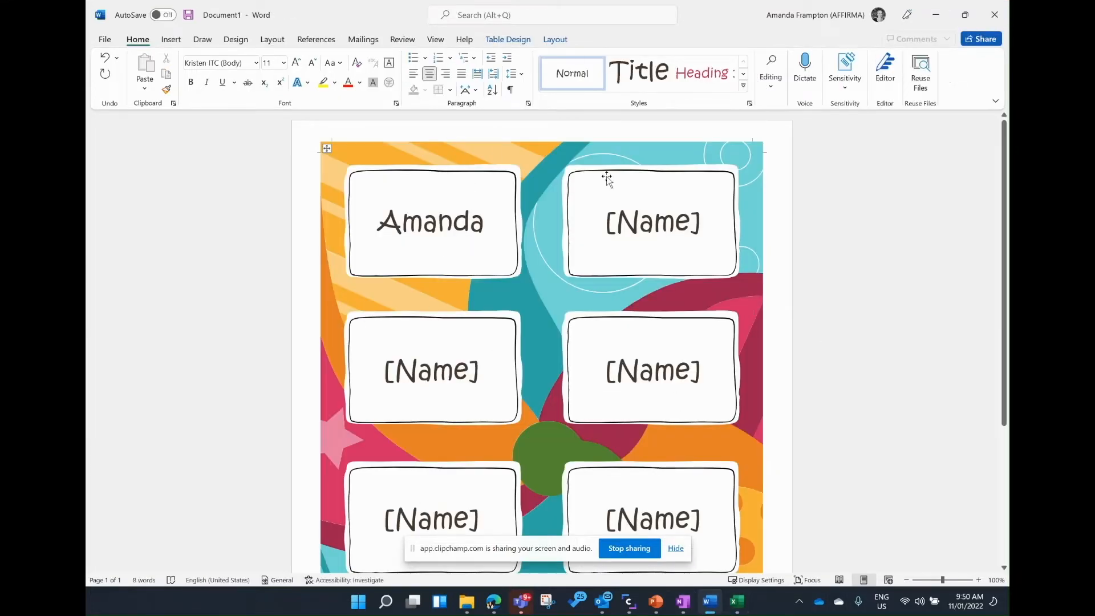
left_click_drag(477, 224, 377, 224)
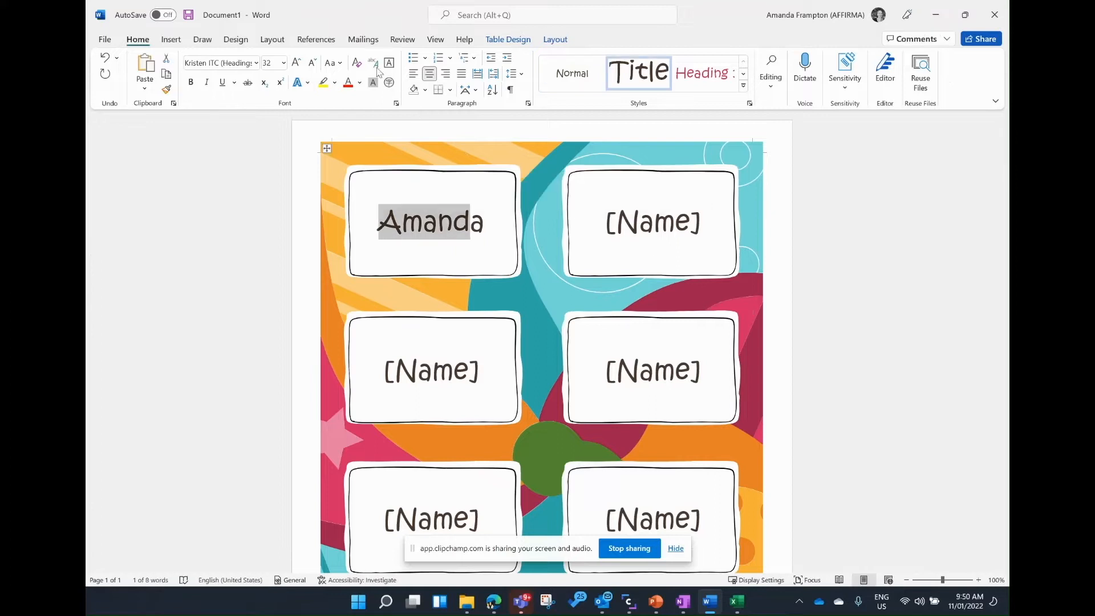
left_click(363, 39)
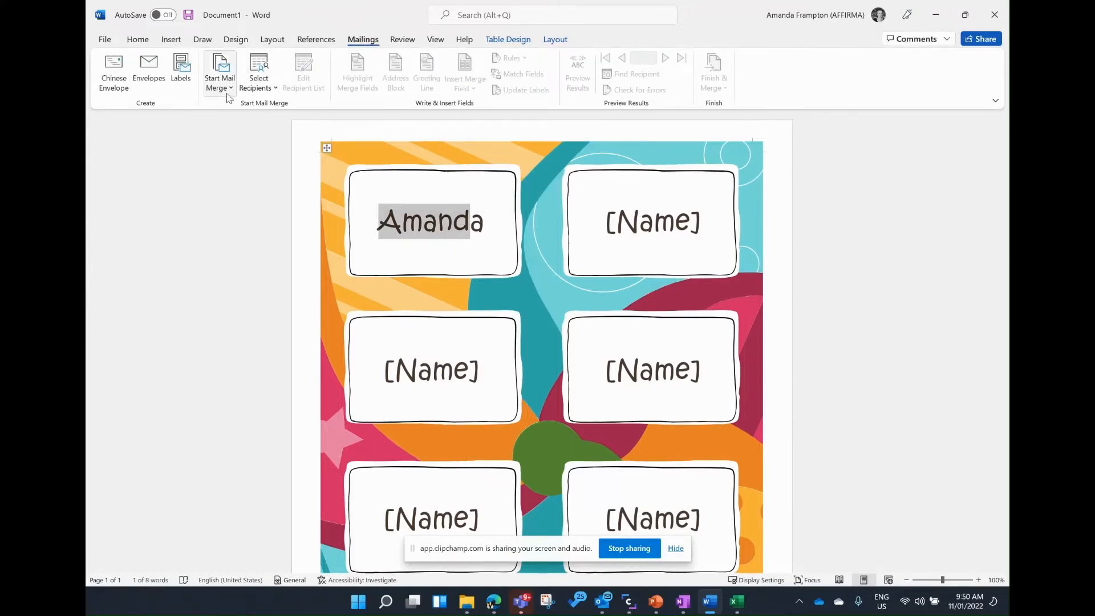
left_click(221, 86)
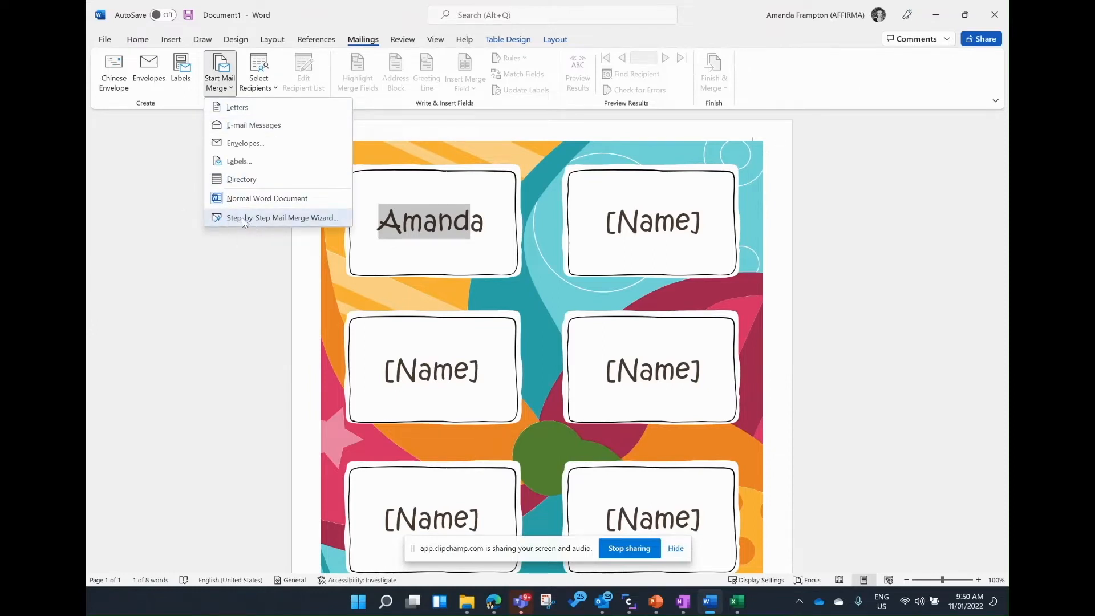
left_click(461, 134)
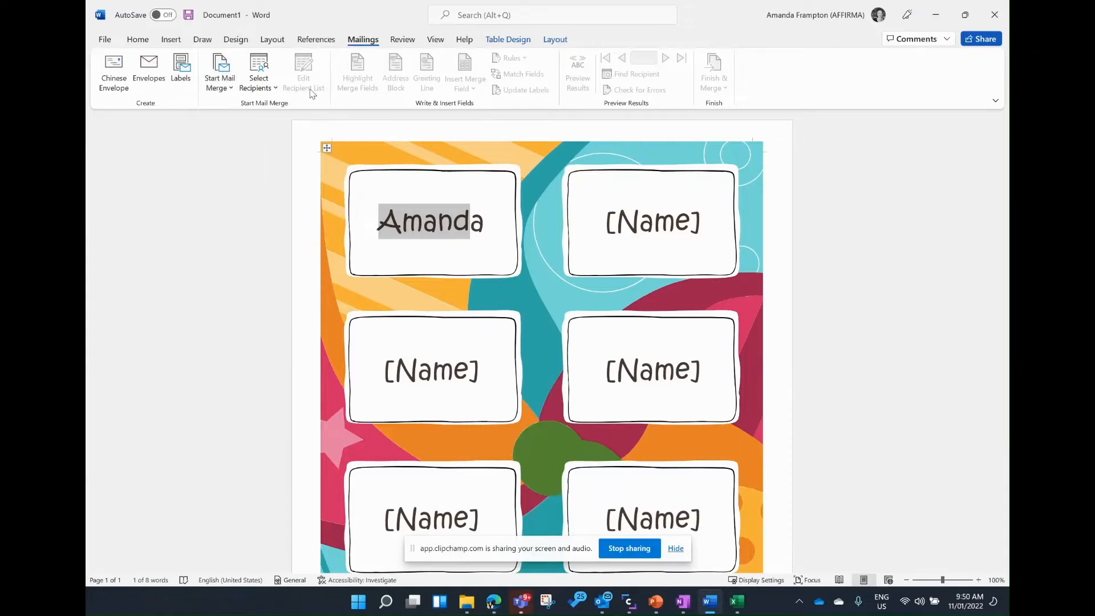
Use Sheet1$ of the Class List 2022 workbook in the Mail Merge folder as the existing recipient list, with column headers in the first row.
left_click(270, 86)
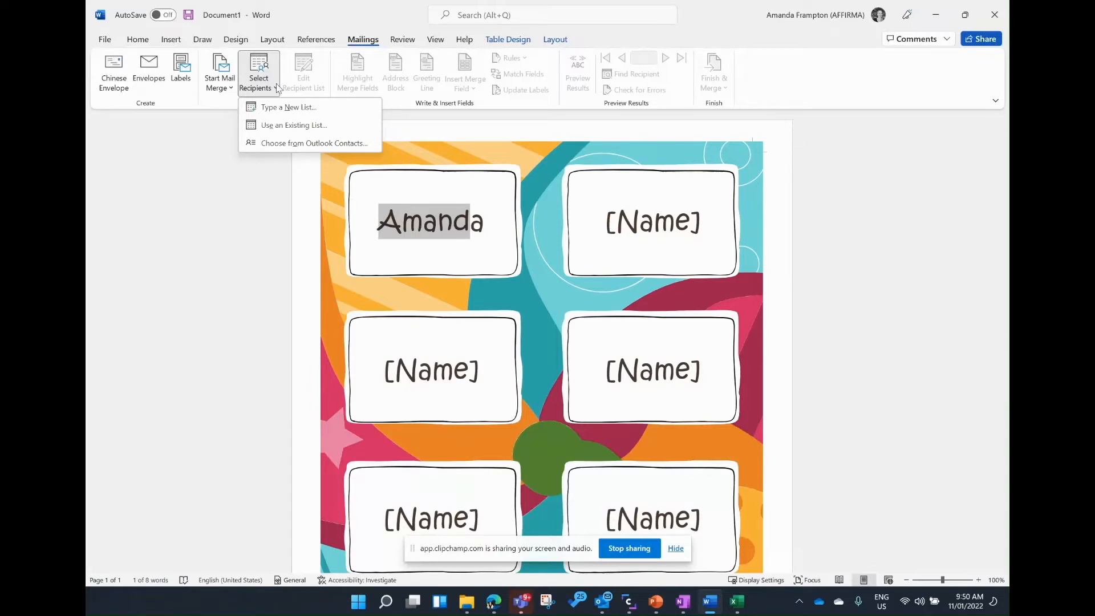
left_click(280, 130)
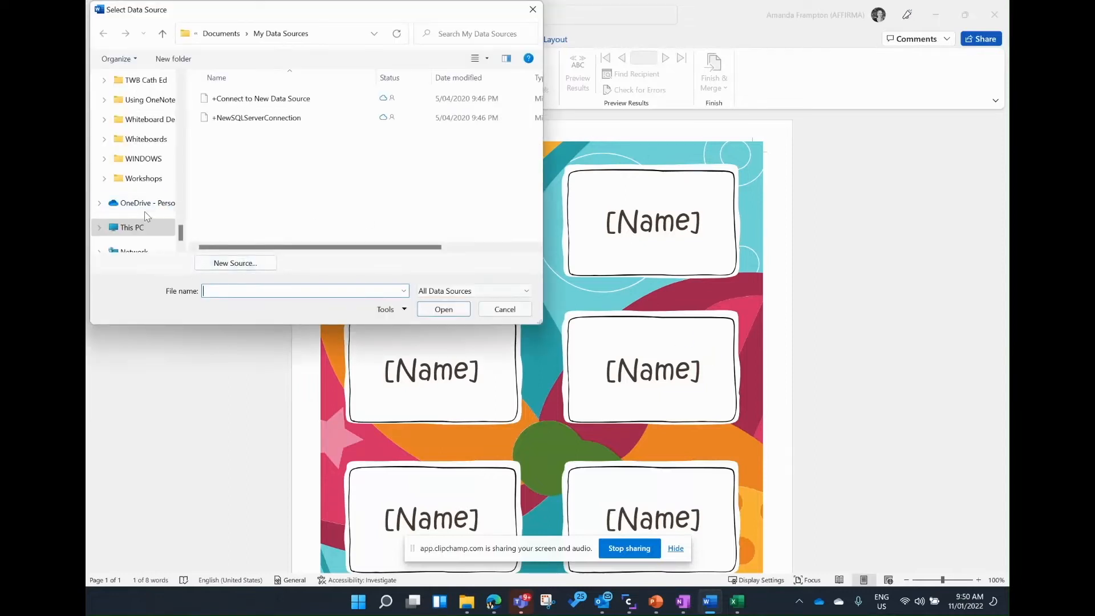
scroll(147, 217, "up", 1)
scroll(147, 218, "up", 8)
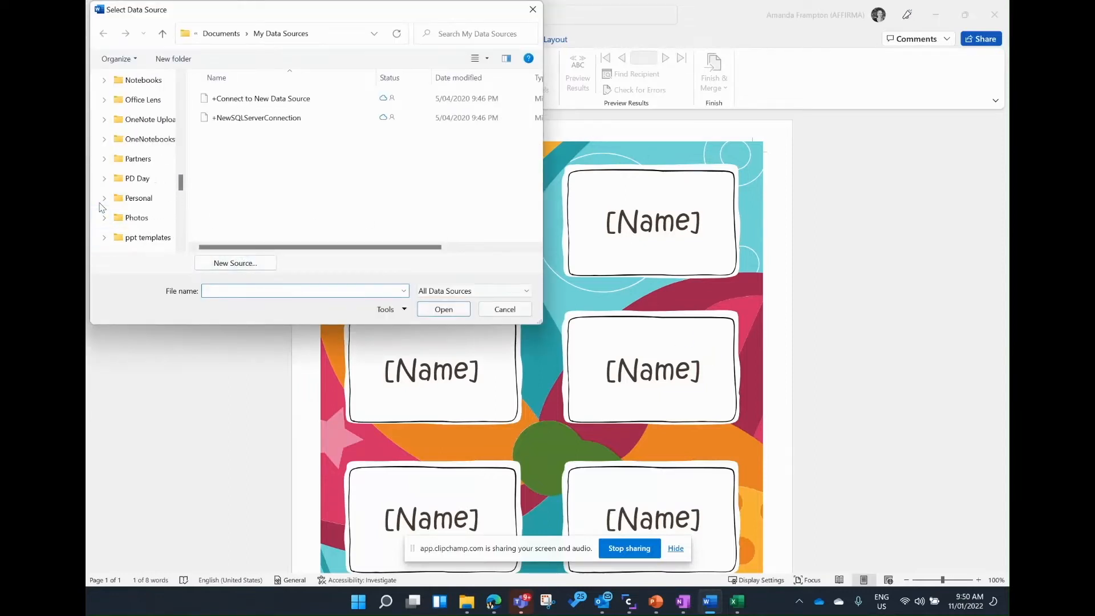
scroll(134, 171, "up", 3)
scroll(133, 181, "up", 2)
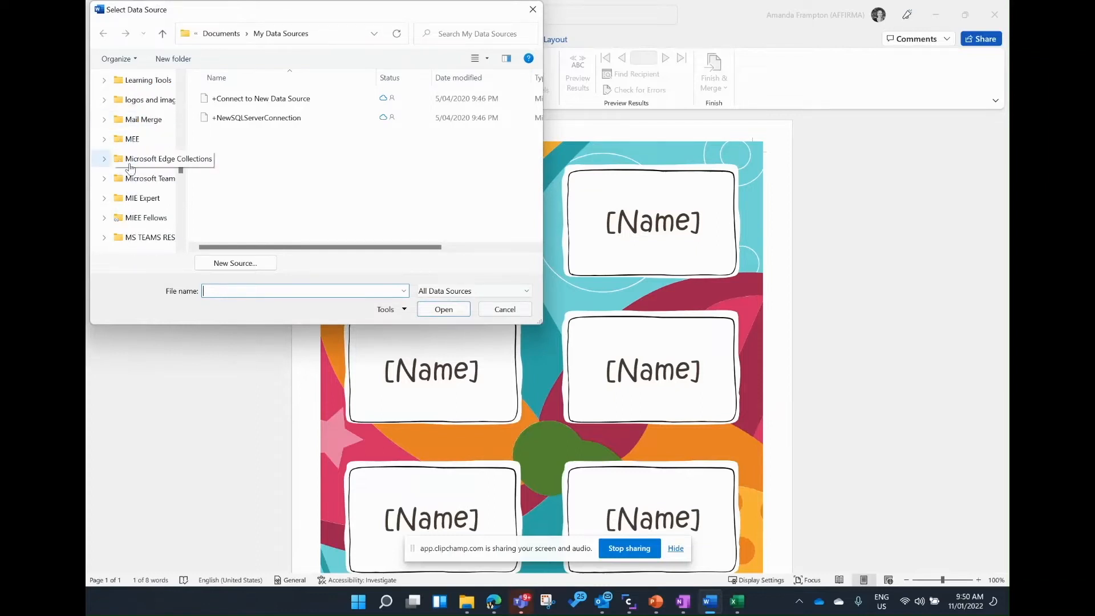
left_click(146, 119)
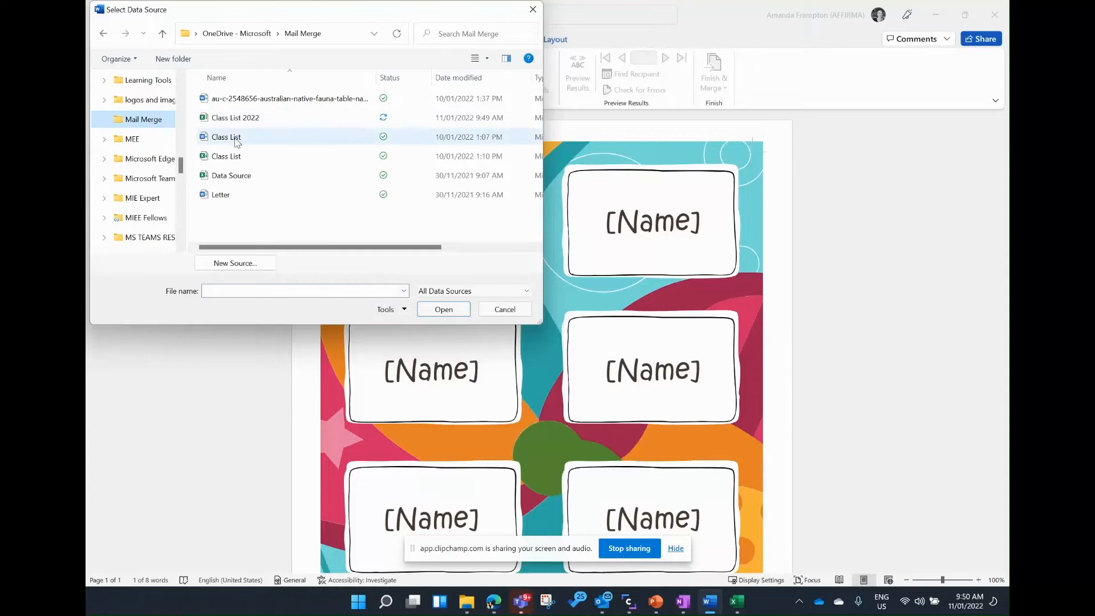
double_click(235, 117)
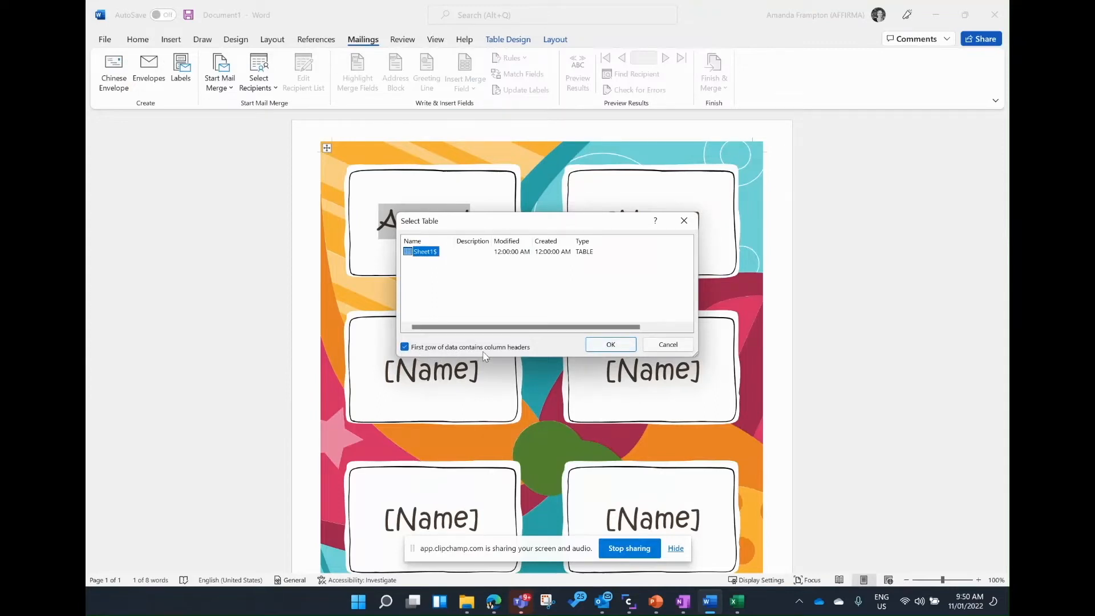
left_click(610, 344)
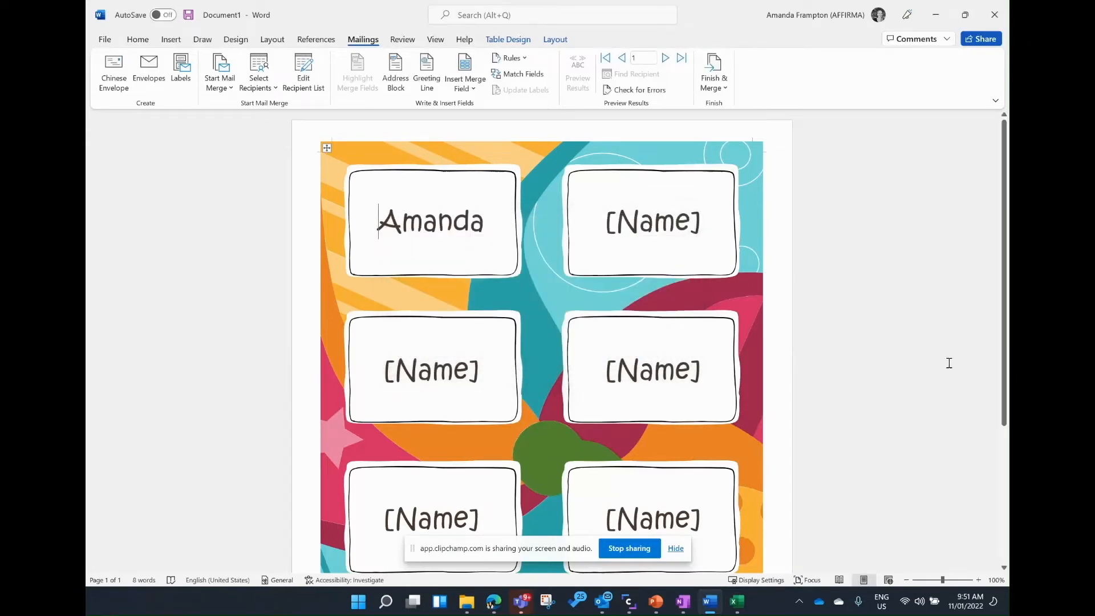
Switch to the Excel class list and review the Firstname, Lastname and Password headings.
left_click(737, 601)
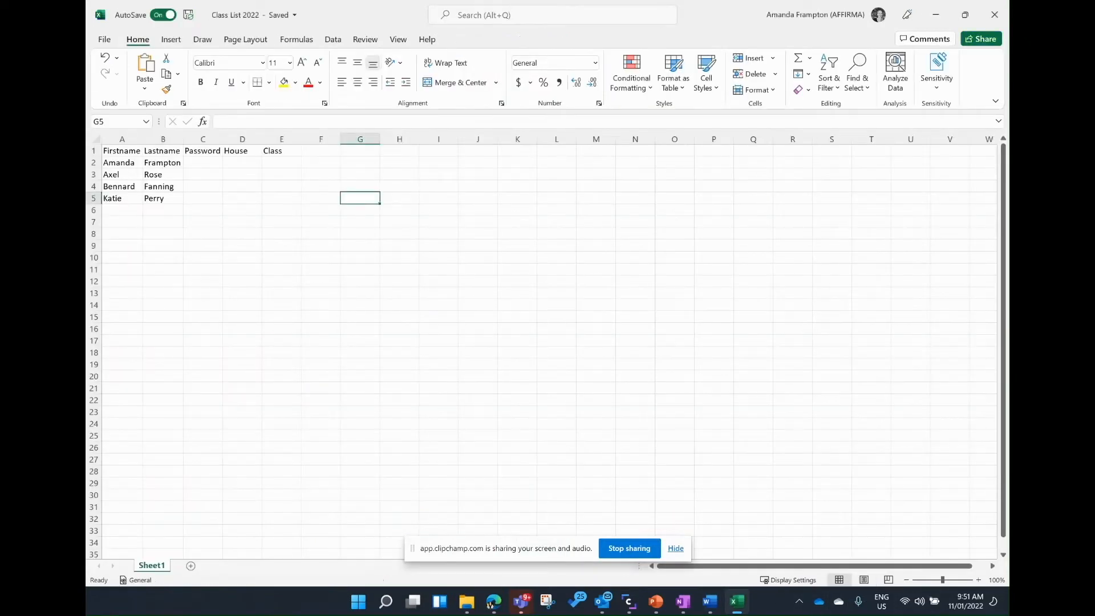
left_click(117, 151)
left_click(160, 152)
left_click(203, 153)
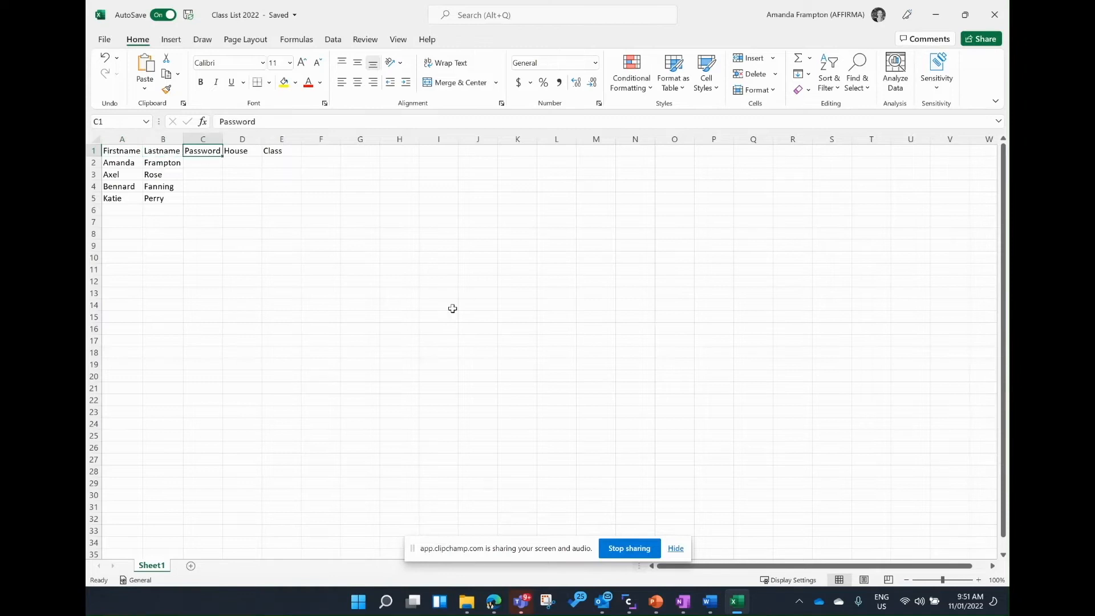
Switch back to Word, replace the name on the first badge with the Firstname merge field and add a Next Record rule after it.
left_click(710, 601)
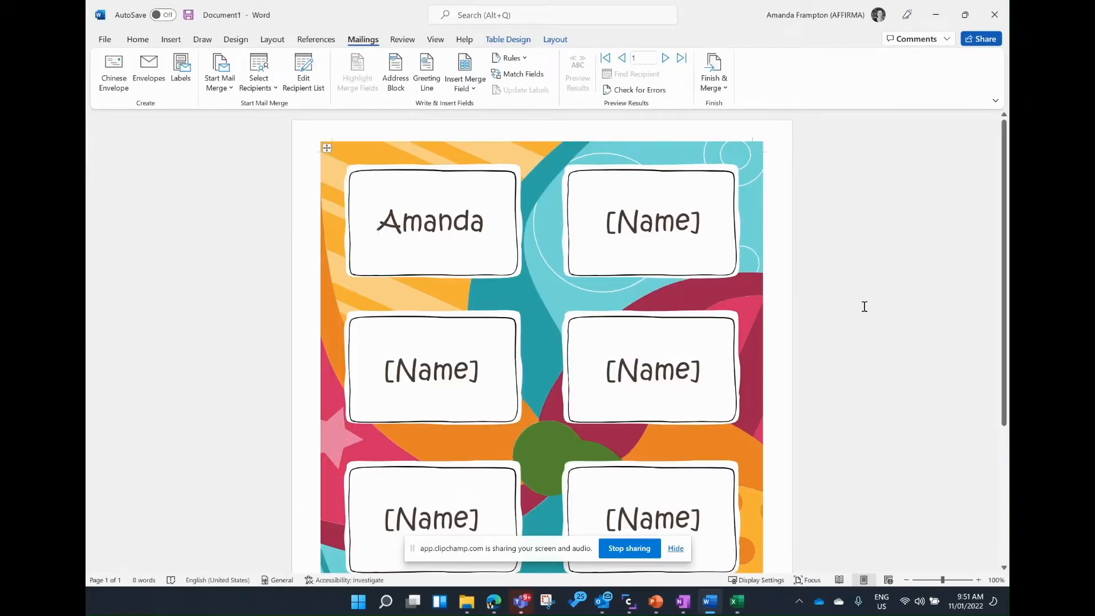
left_click_drag(488, 227, 378, 224)
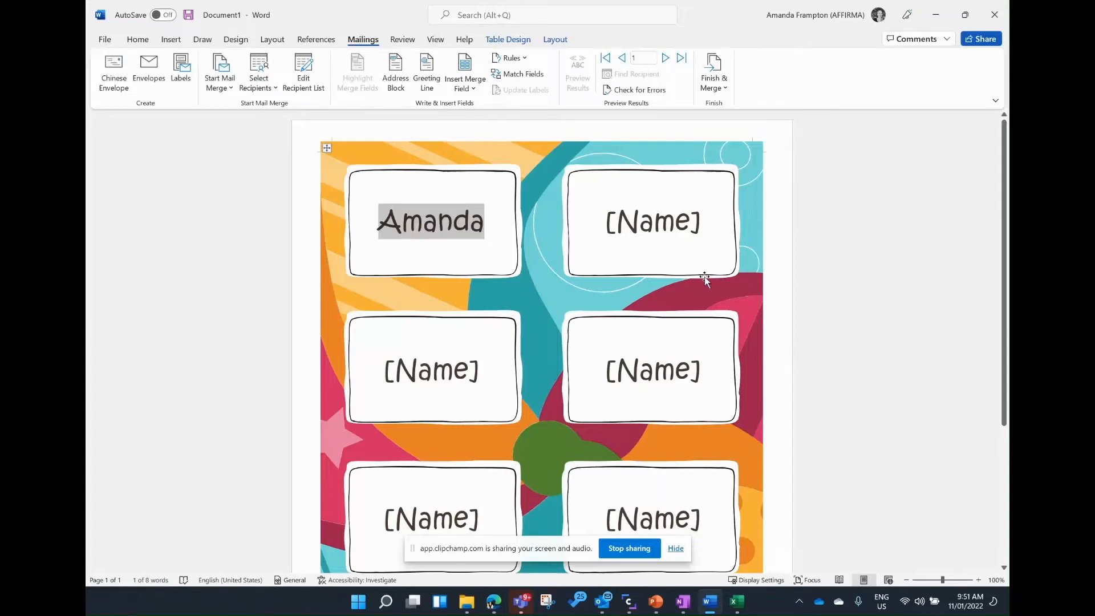
left_click(485, 92)
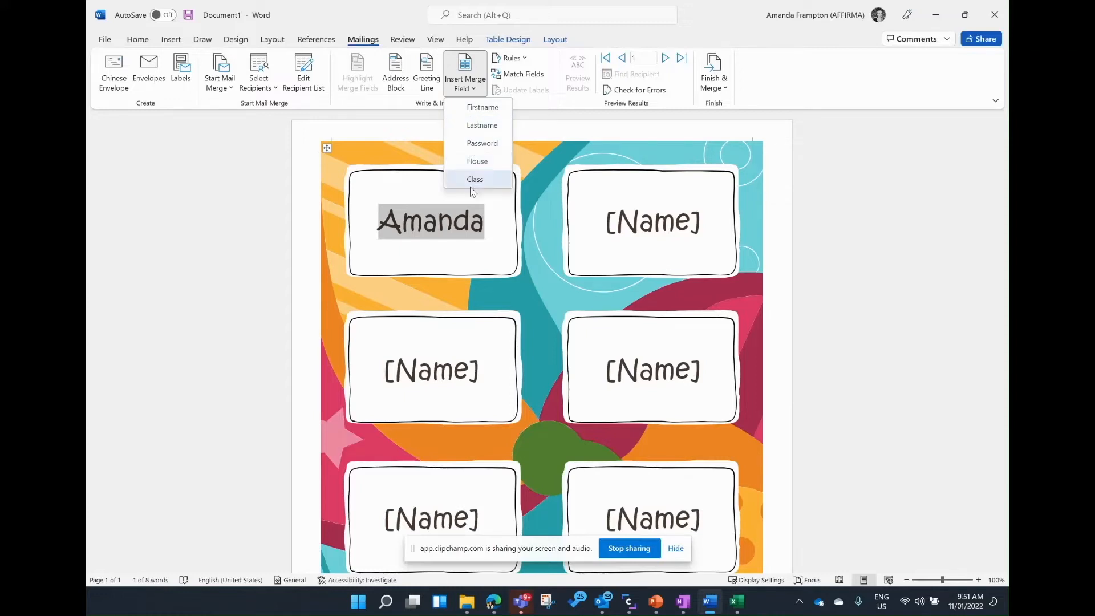
left_click(456, 114)
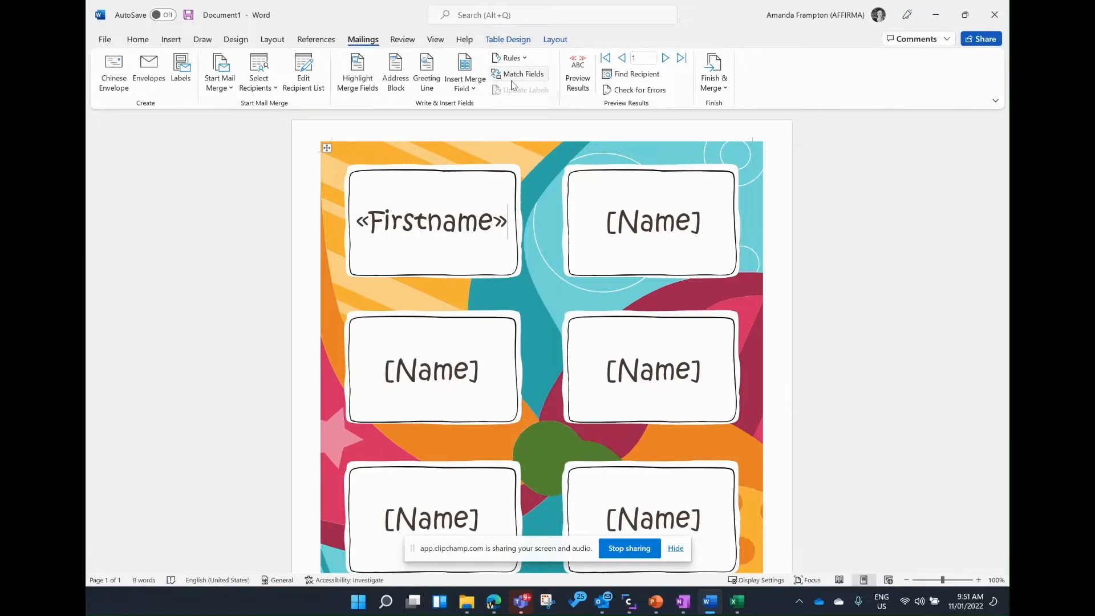
left_click(514, 59)
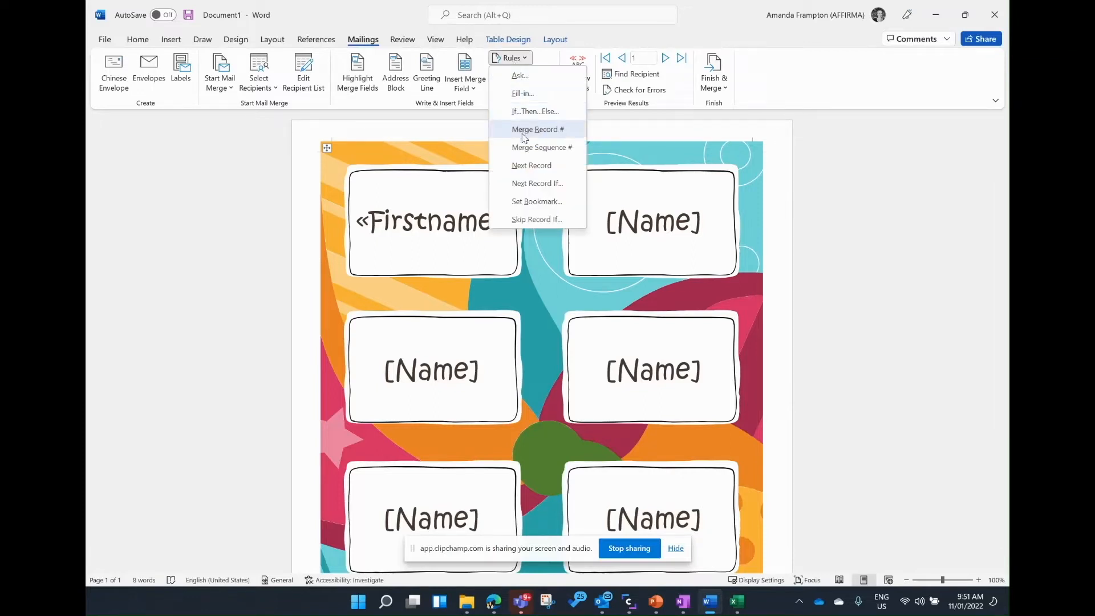
left_click(530, 167)
Replace the [Name] placeholder on the second badge of the top row with the Firstname merge field followed by a Next Record rule.
left_click(638, 215)
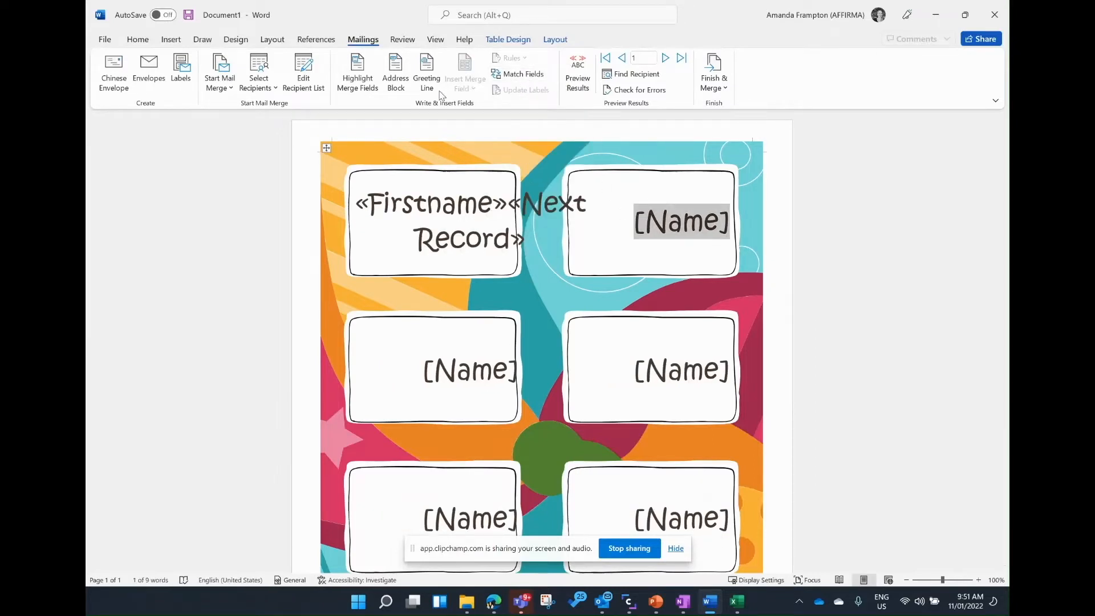
left_click(624, 217)
left_click(628, 217)
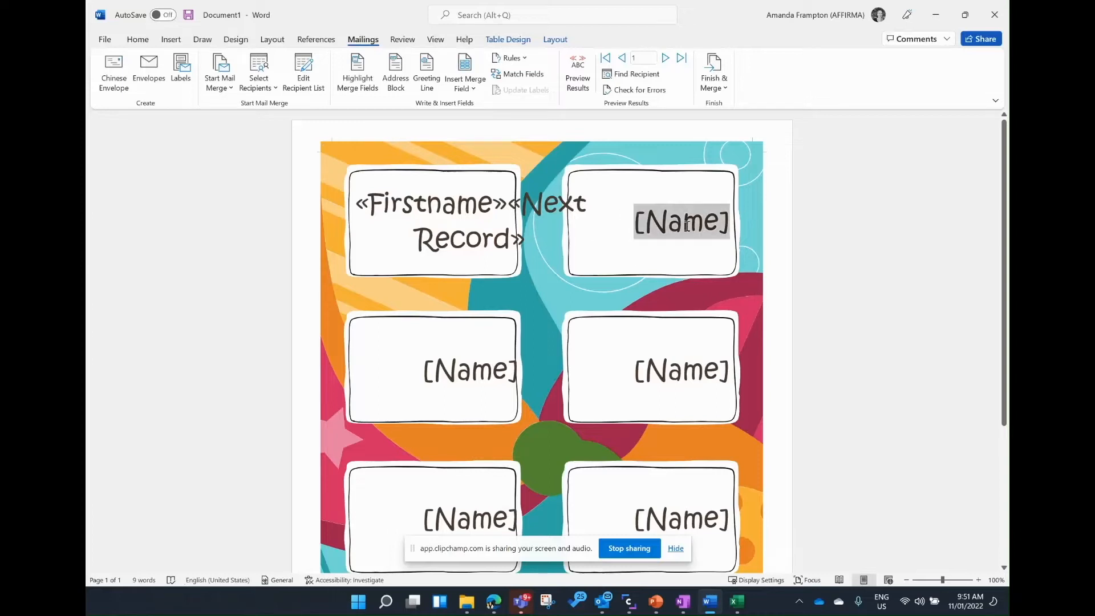
left_click(465, 84)
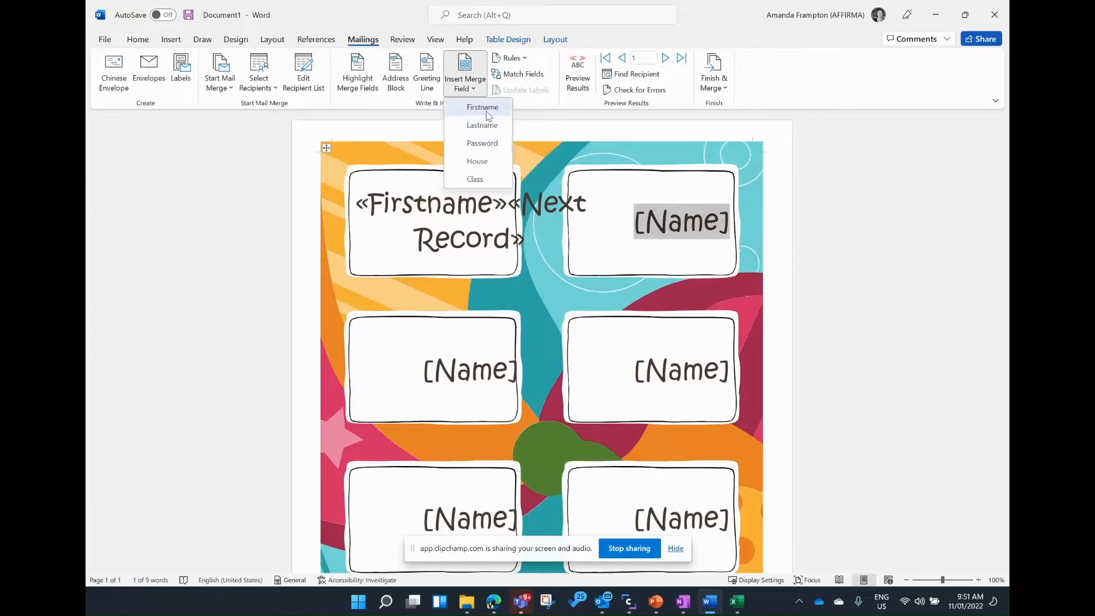
left_click(483, 107)
left_click(524, 59)
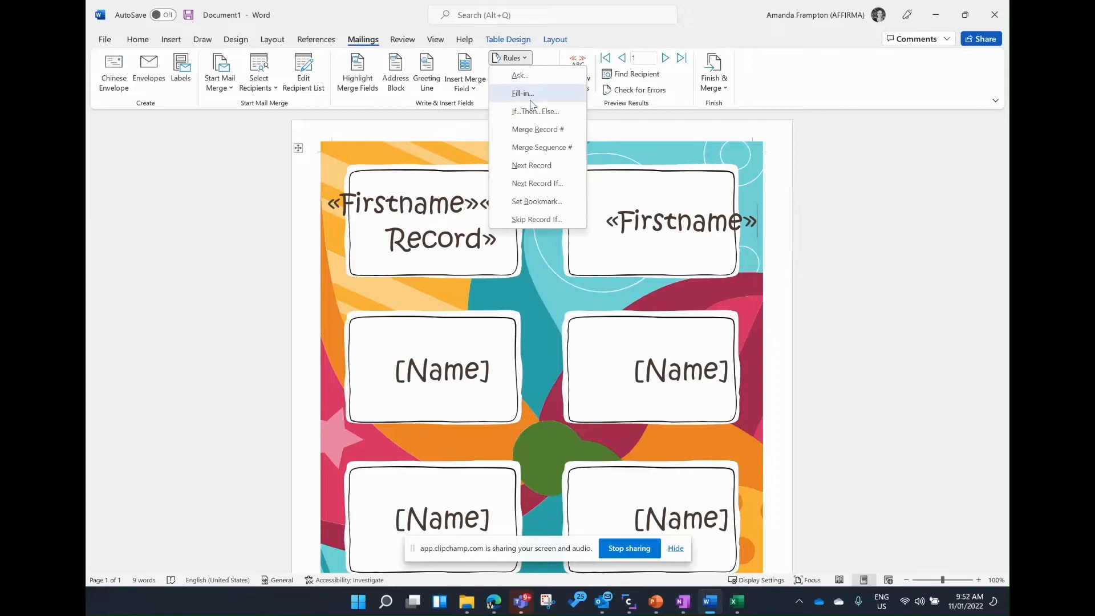
left_click(530, 165)
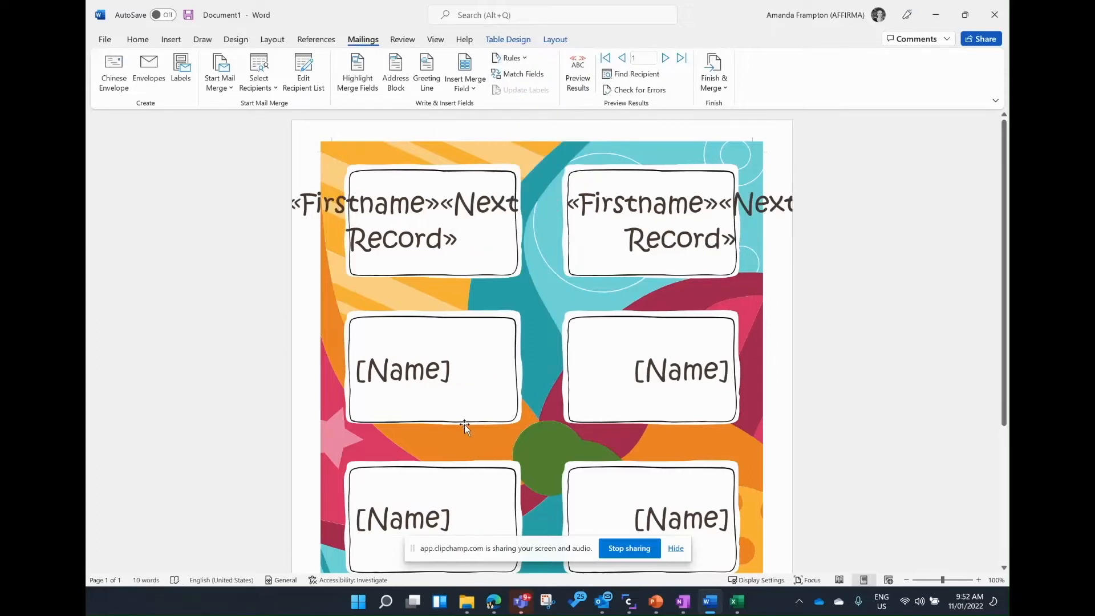
Try to replace the [Name] placeholder on the second row's first badge with a copy of the first badge's Firstname and Next Record fields.
left_click(450, 372)
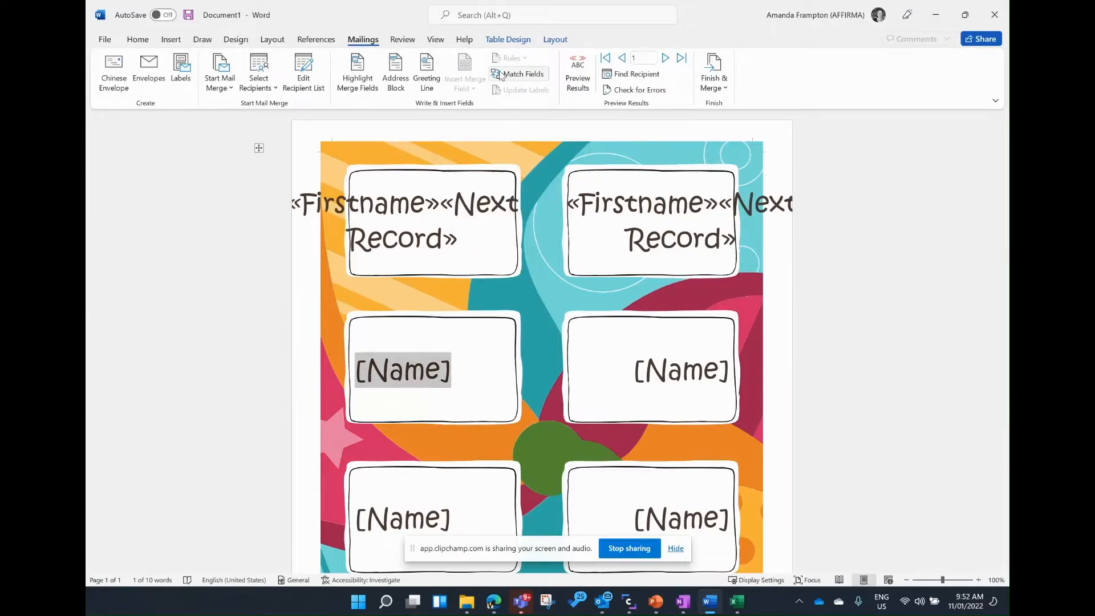
left_click(464, 369)
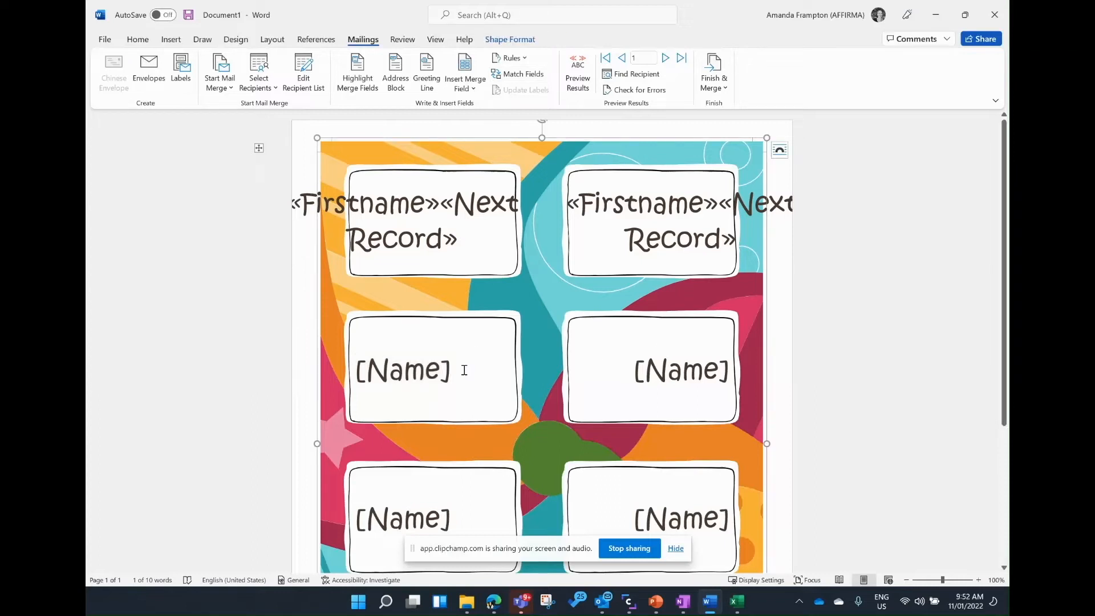
left_click(293, 353)
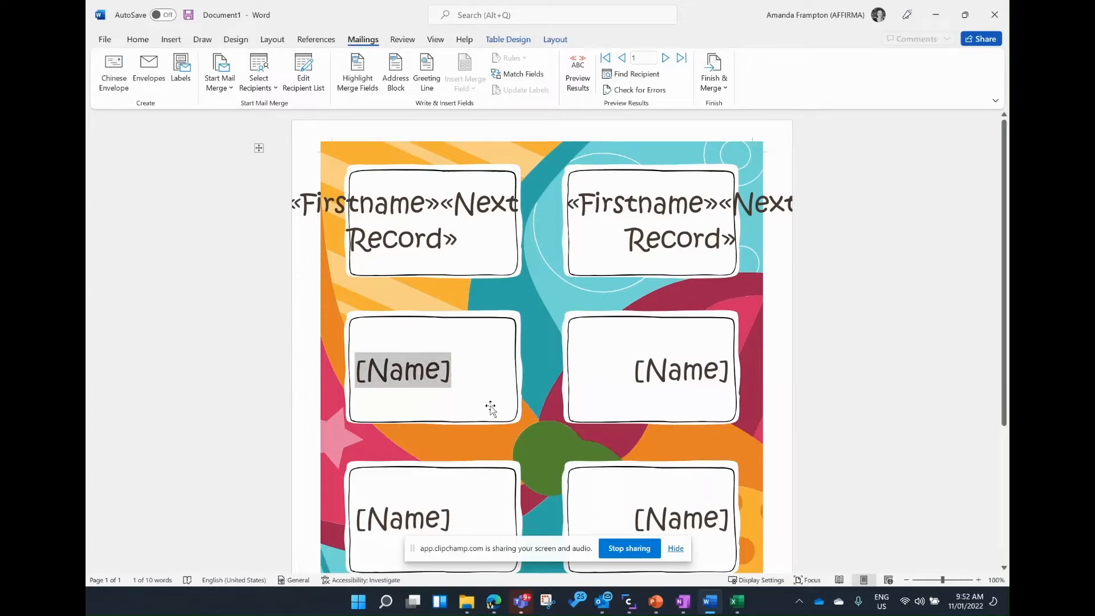
left_click(455, 371)
left_click_drag(446, 367, 354, 368)
key("Delete")
left_click_drag(462, 243, 270, 189)
key("ctrl+c")
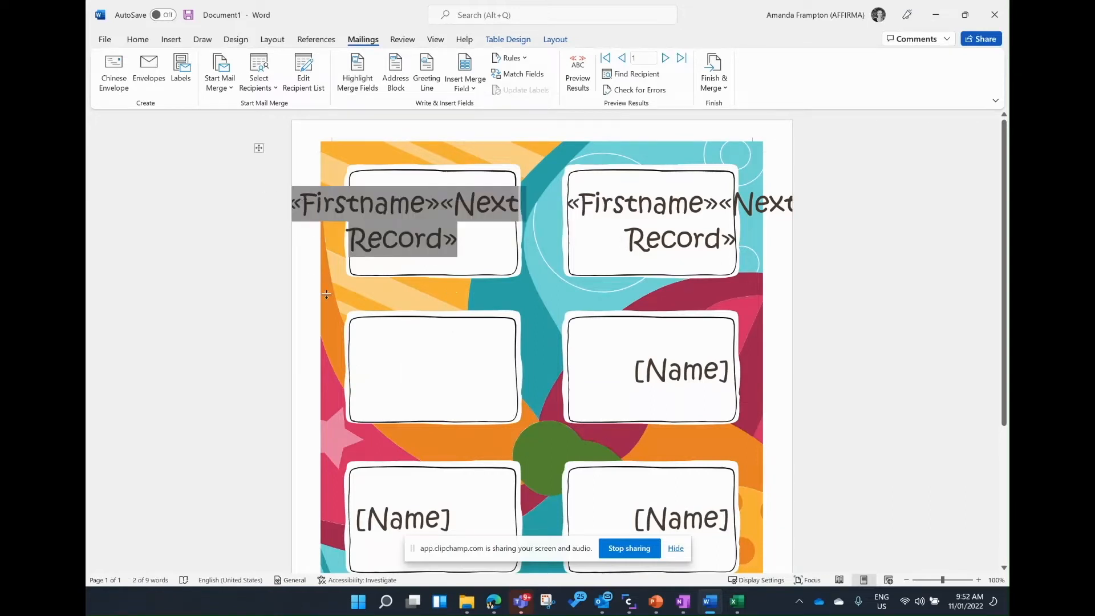
left_click(402, 368)
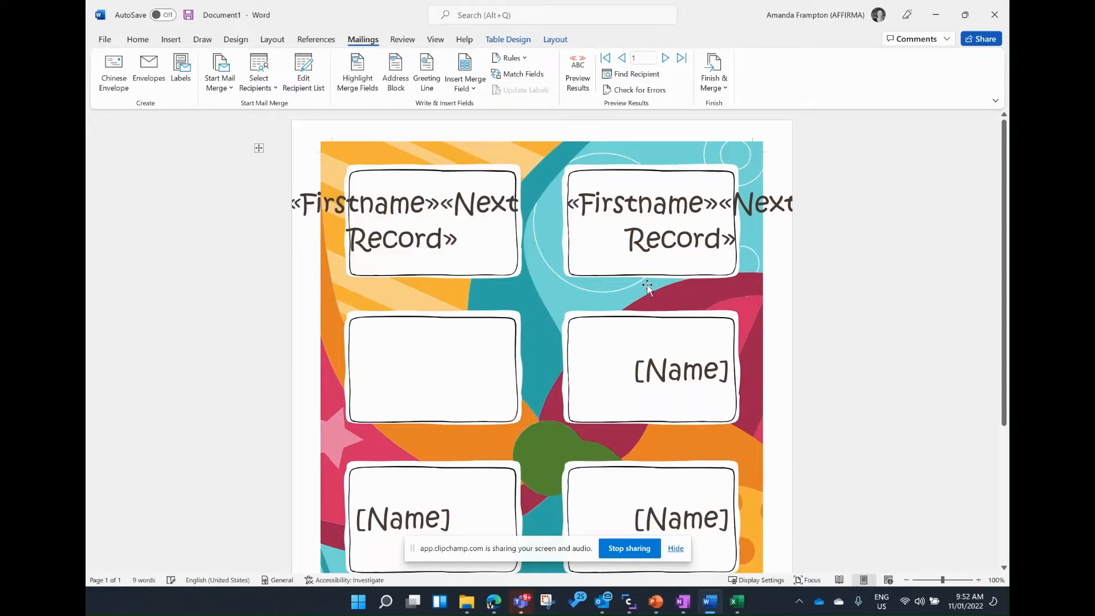
key("ctrl+v")
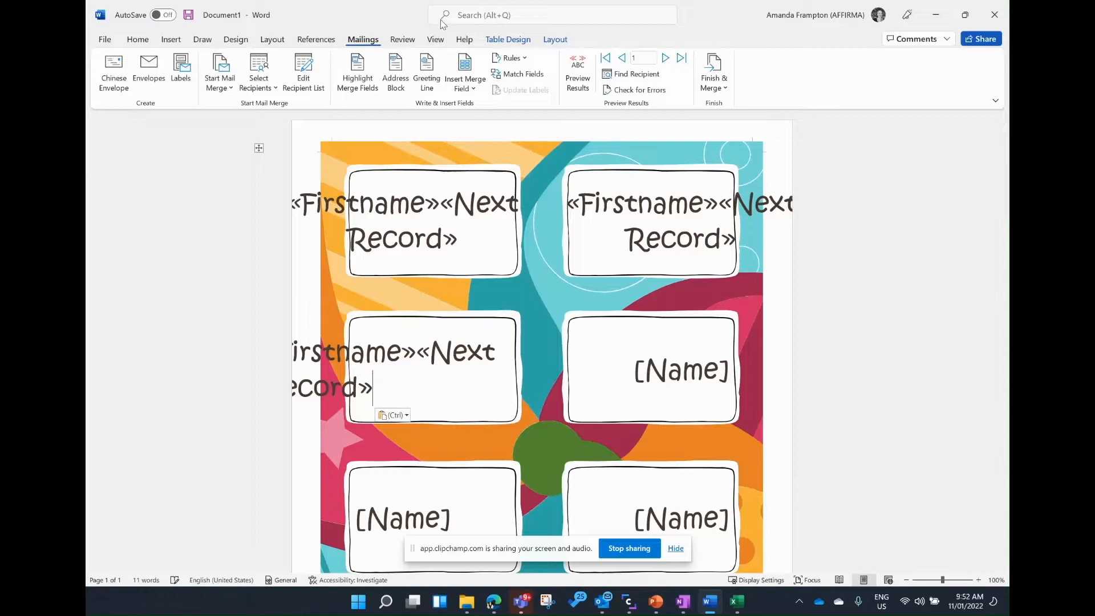
Undo the paste and the removal of the [Name] placeholder on the second row's first badge.
left_click(137, 39)
left_click(105, 58)
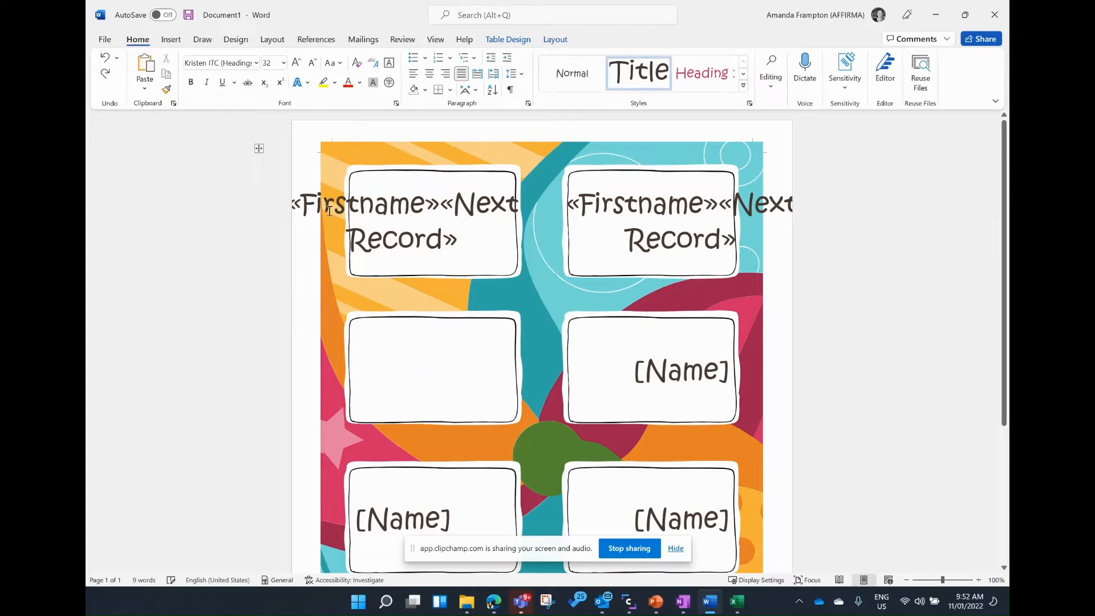
left_click(109, 61)
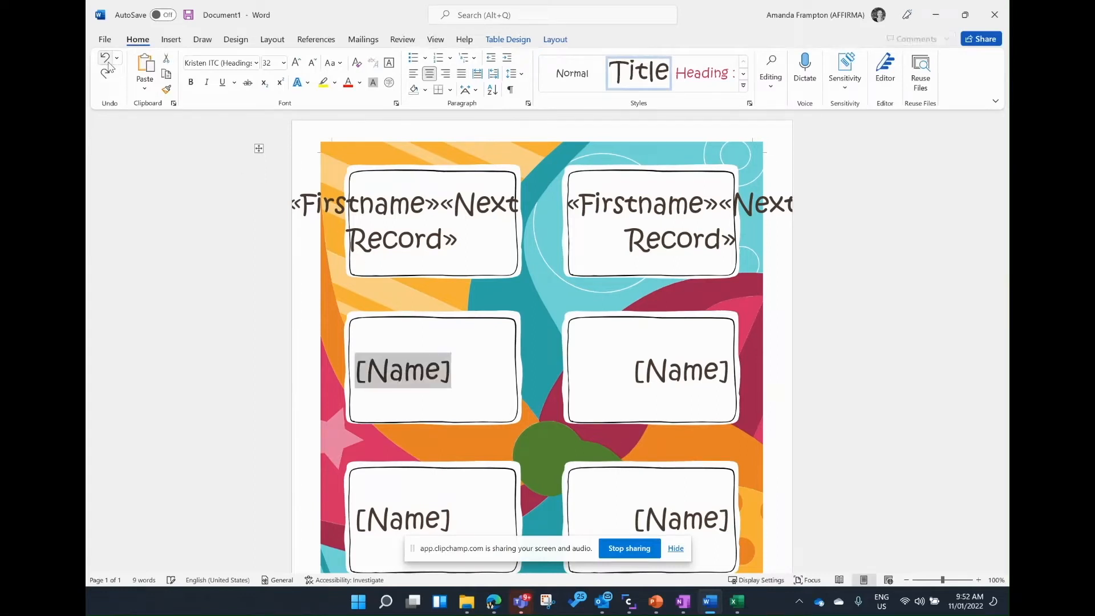
Replace the [Name] placeholder on the second row's first badge with the Firstname merge field and a Next Record rule.
left_click(363, 39)
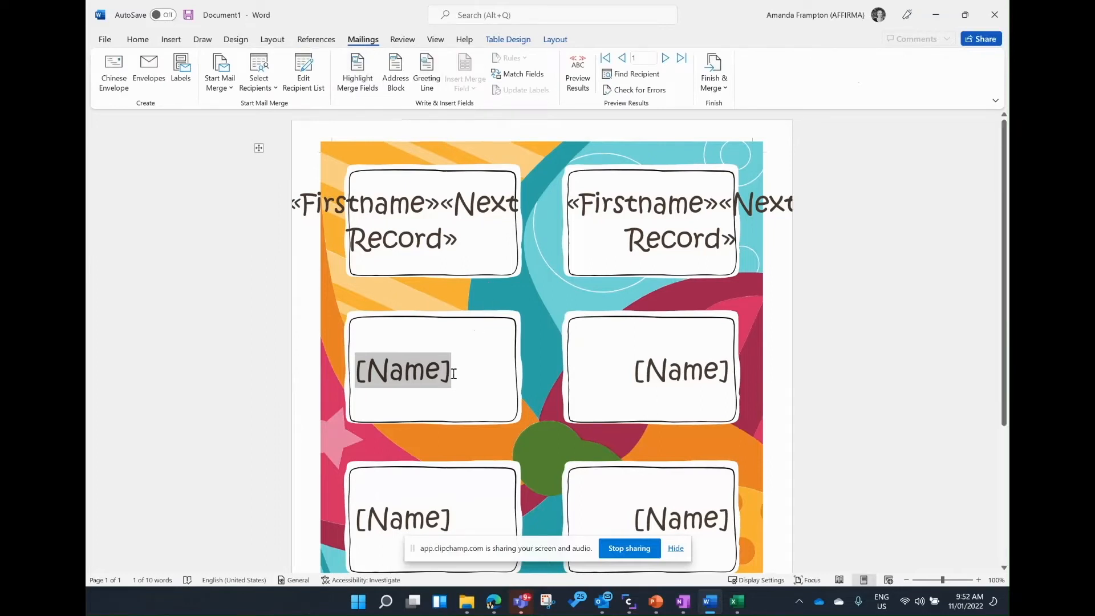
key("Delete")
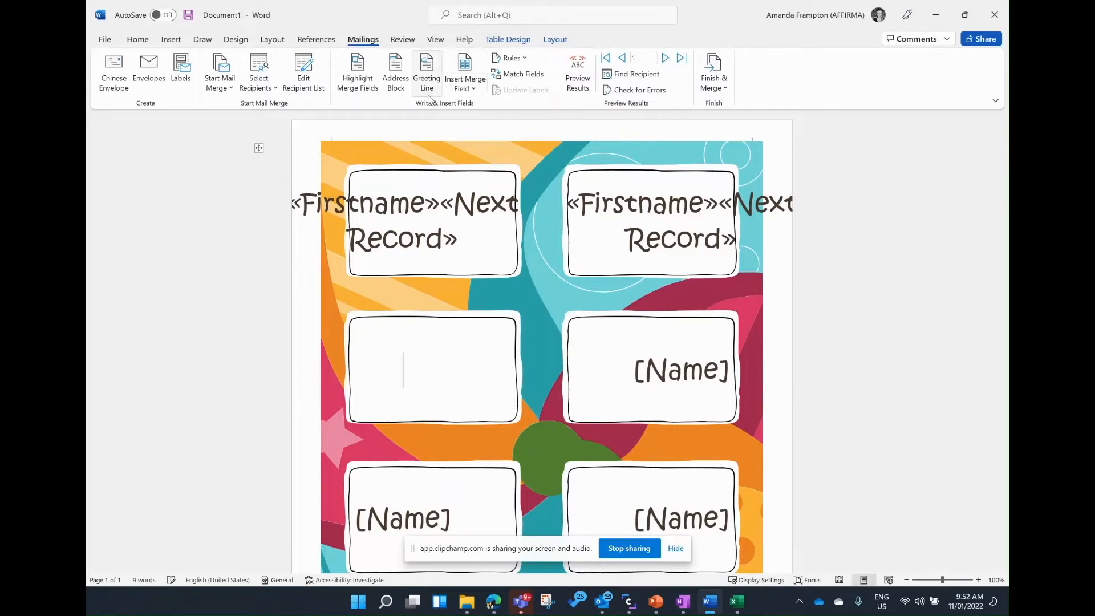
left_click(469, 88)
left_click(483, 107)
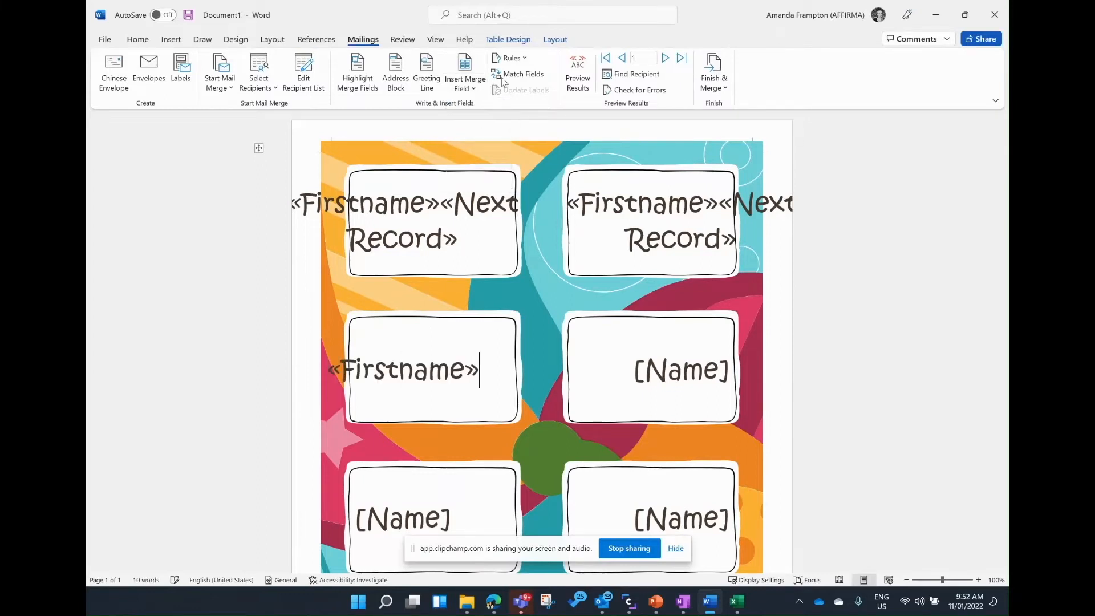
left_click(523, 58)
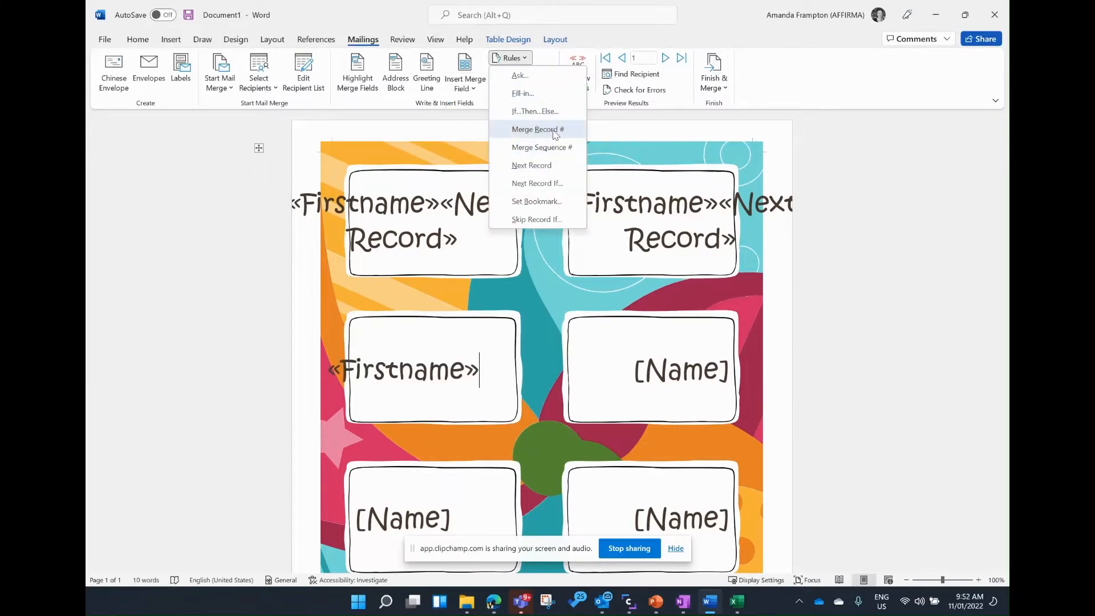
left_click(539, 166)
Replace the [Name] placeholder on the second row's other badge with the Firstname merge field followed by a Next Record rule.
key("Tab")
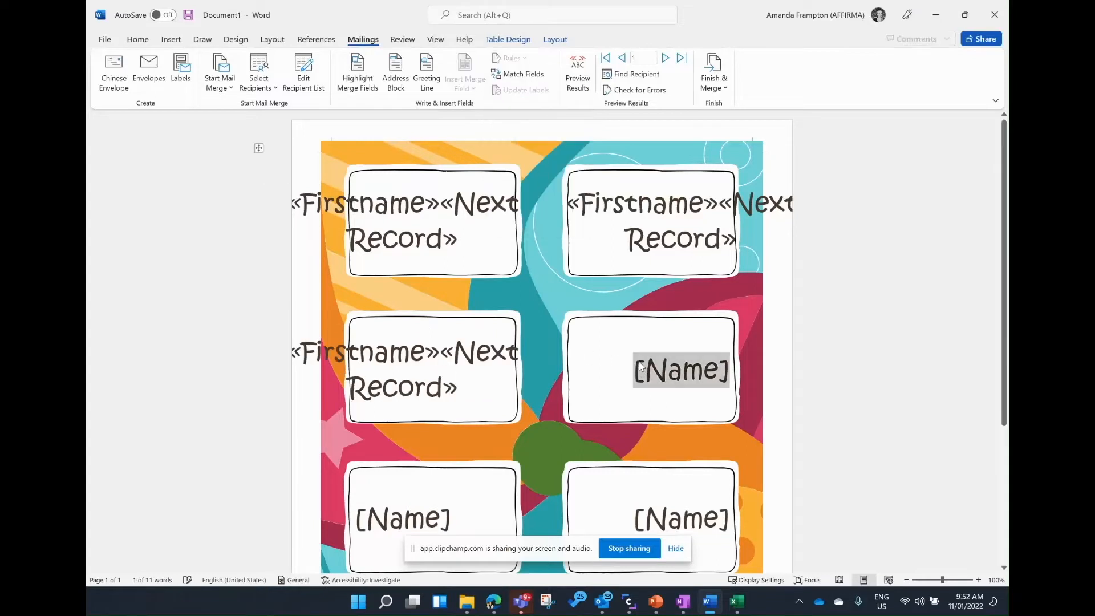
key("Delete")
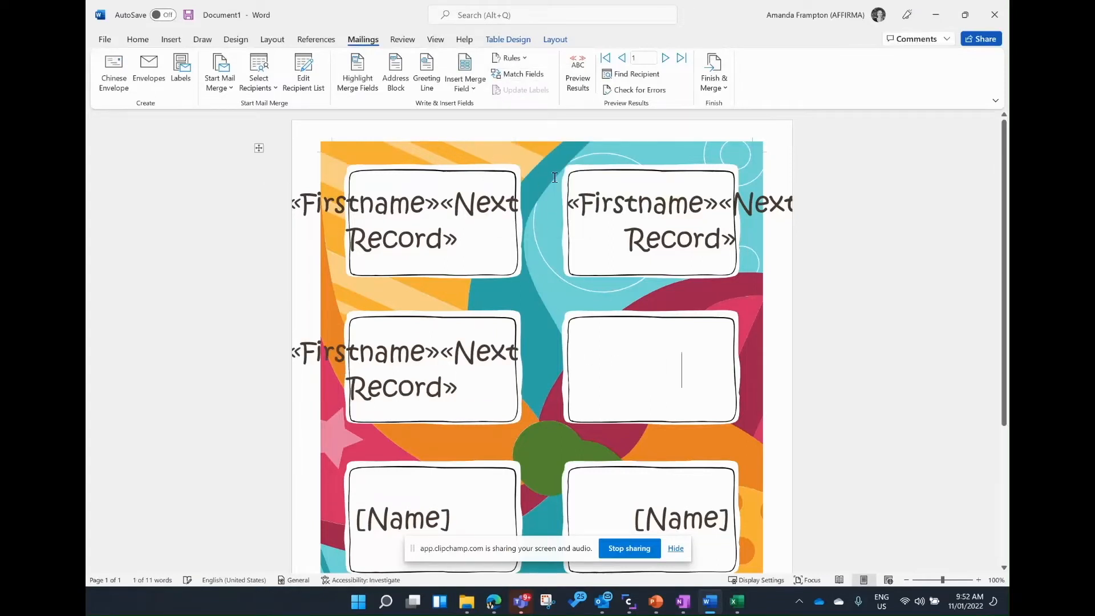
left_click(471, 89)
left_click(478, 105)
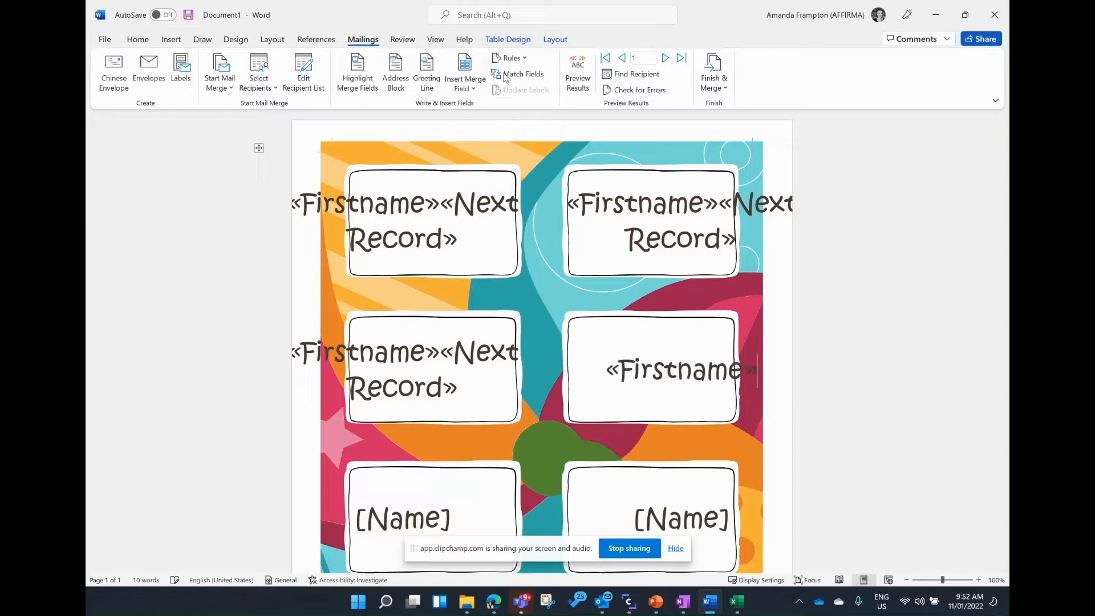
left_click(517, 59)
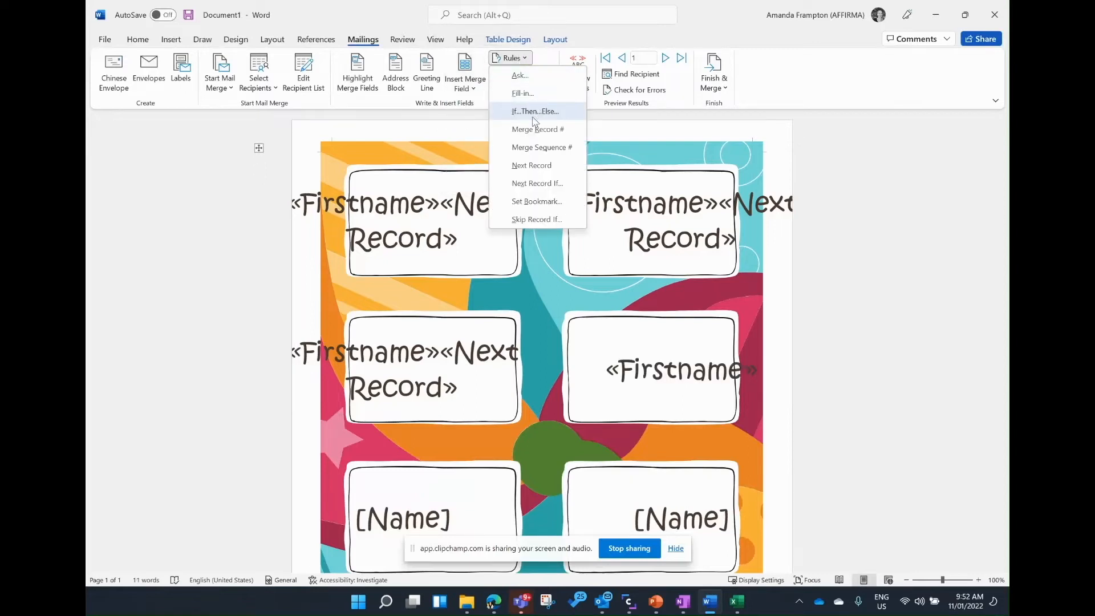
left_click(532, 165)
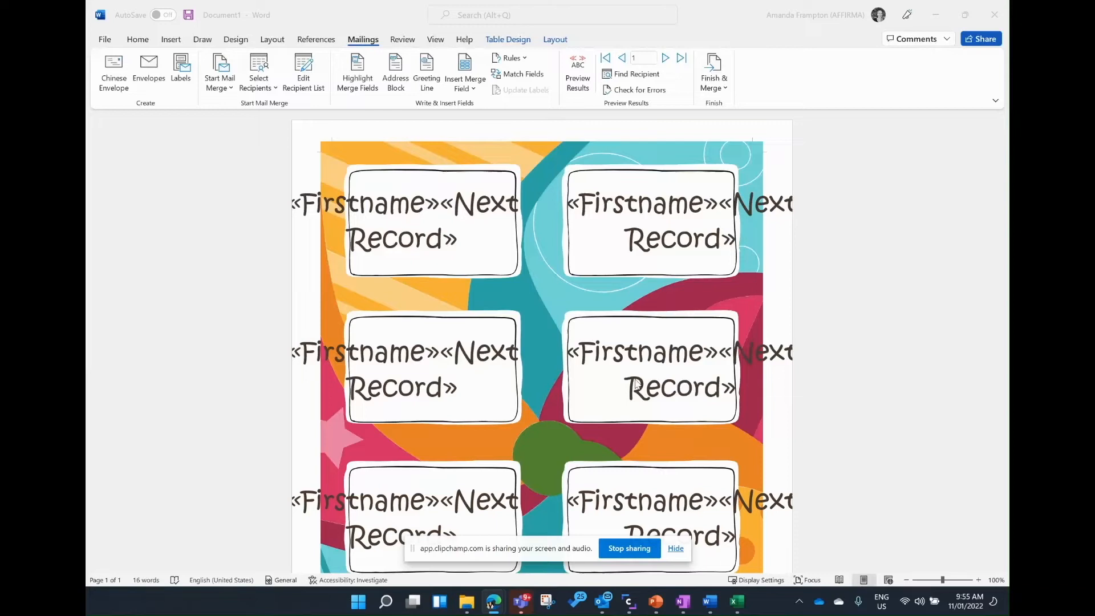
Preview the mail merge results on the name badges.
left_click(676, 548)
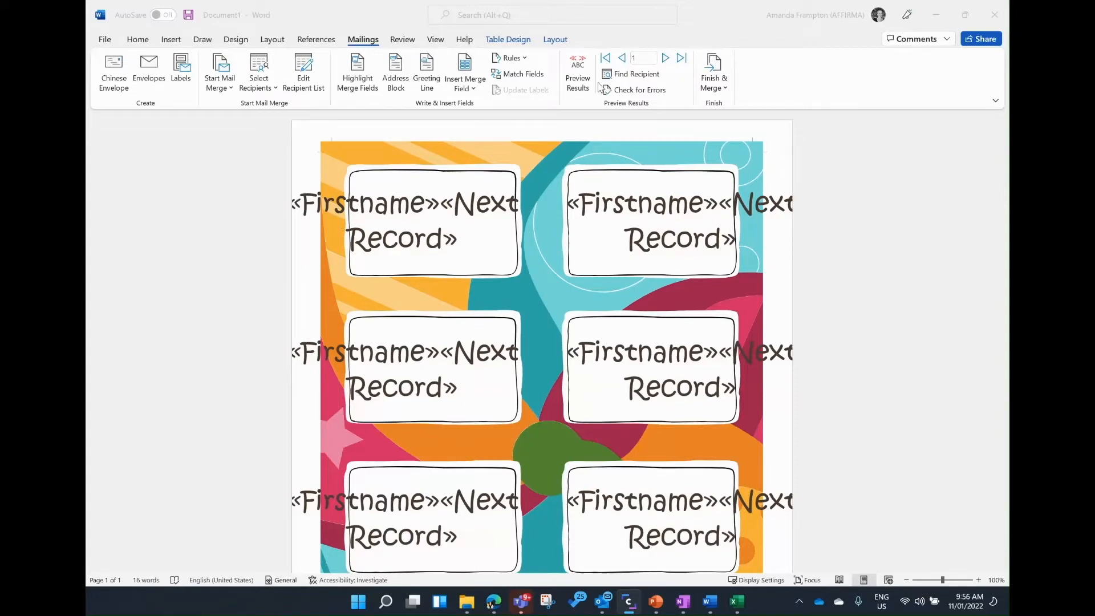
left_click(579, 87)
left_click(579, 87)
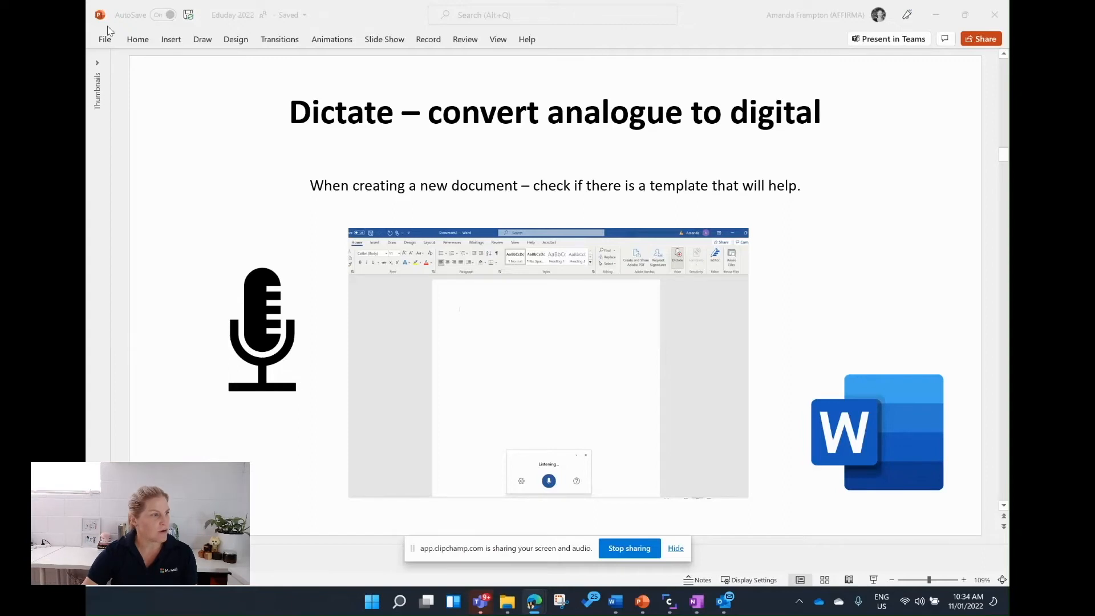
Expand the collapsed Home ribbon in the Eduday 2022 presentation to show its commands.
left_click(140, 44)
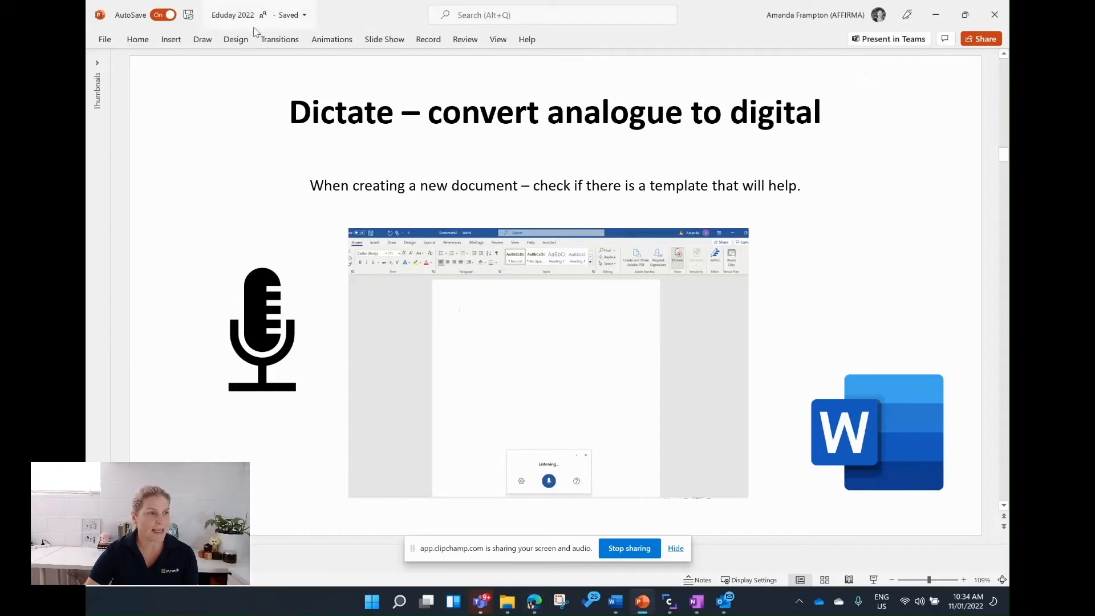
left_click(143, 42)
left_click(142, 42)
double_click(143, 42)
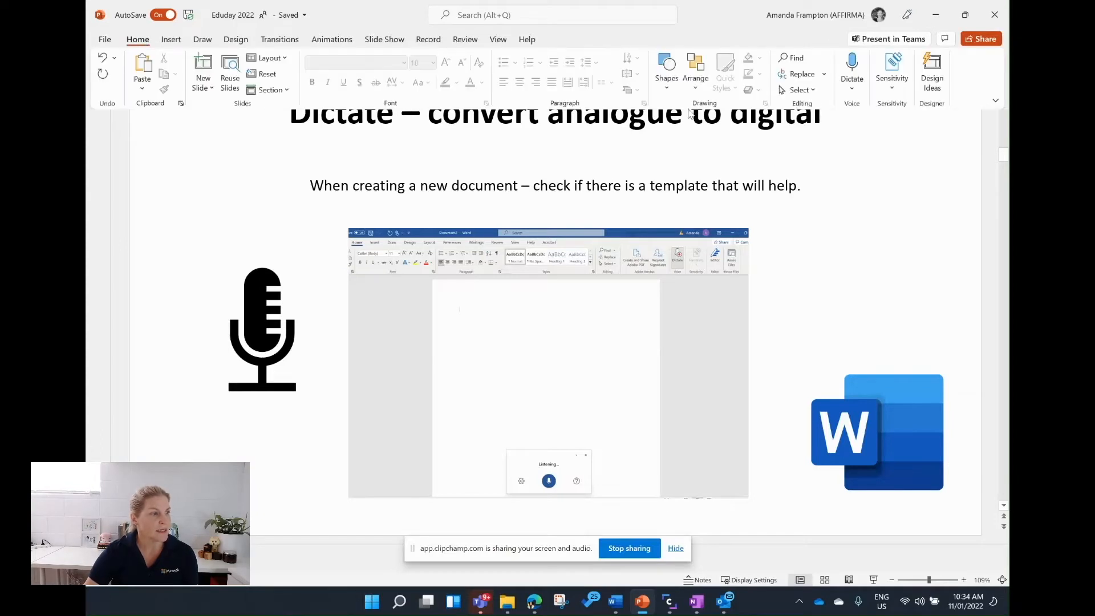
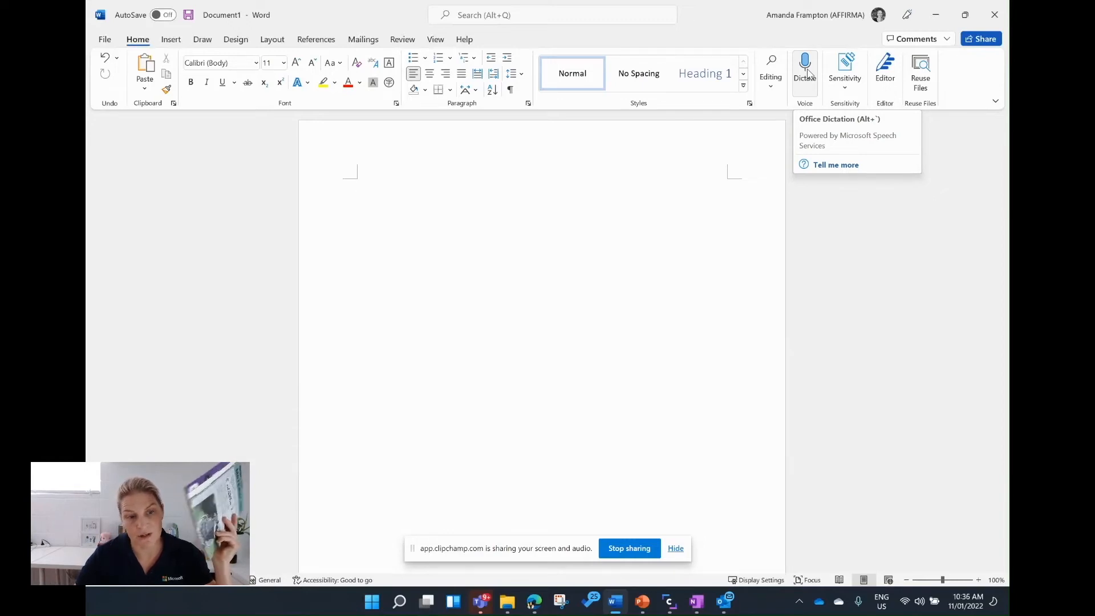
Dictate the passage about building materials and Minecraft into the blank Word document with Dictate, and stop the dictation.
left_click(805, 72)
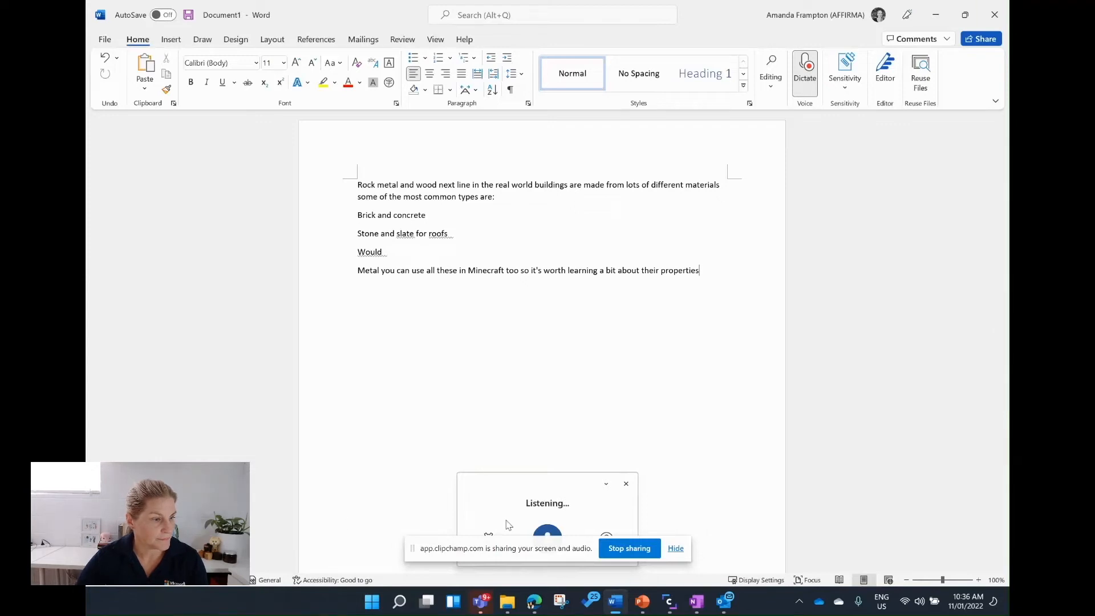
left_click(547, 535)
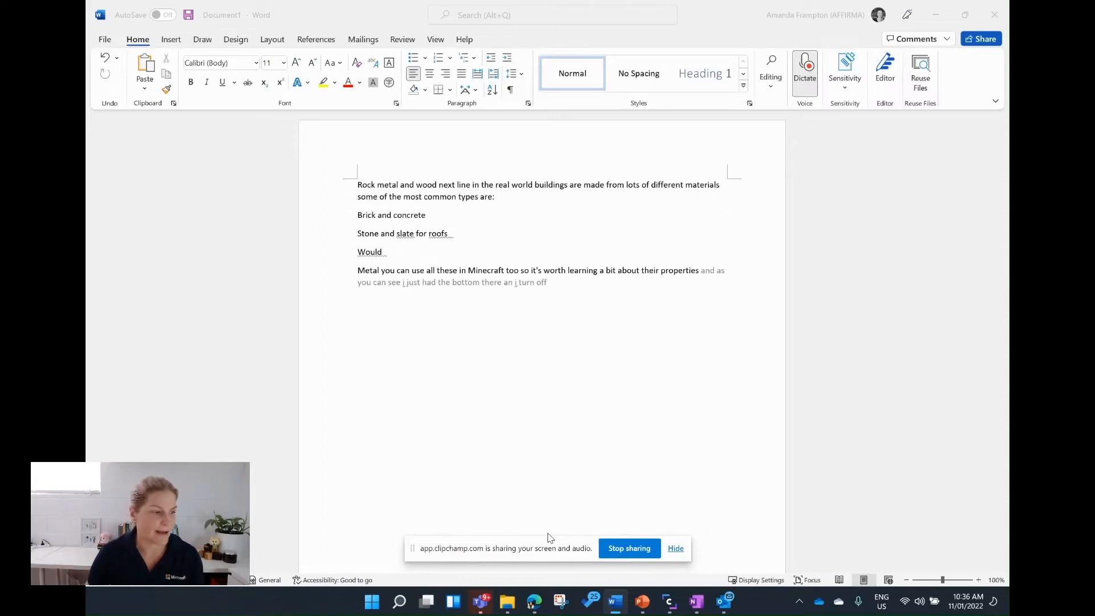
left_click(809, 71)
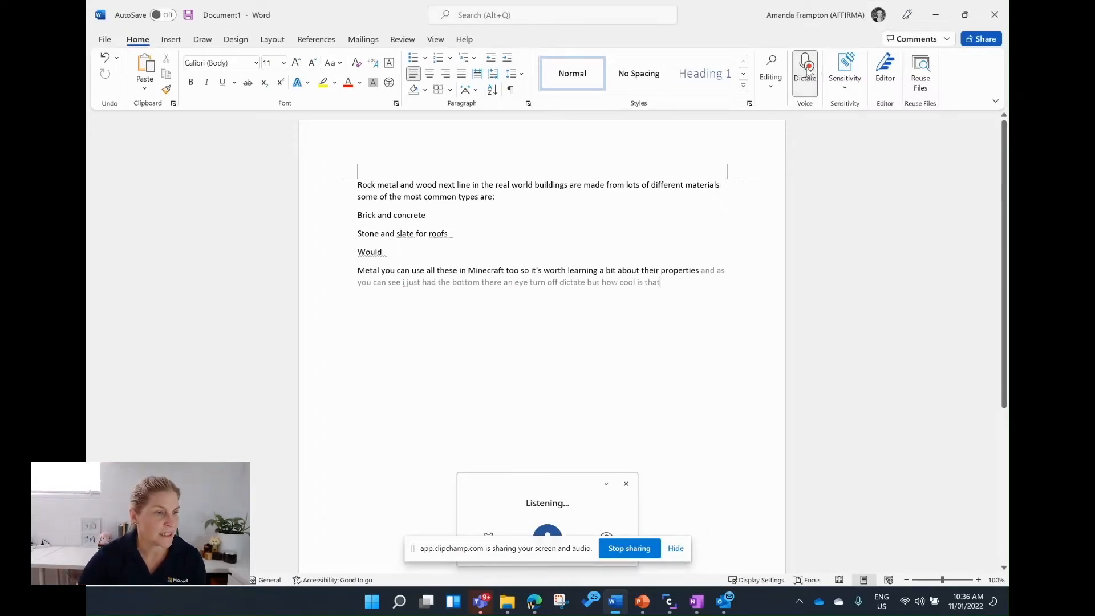
left_click(542, 539)
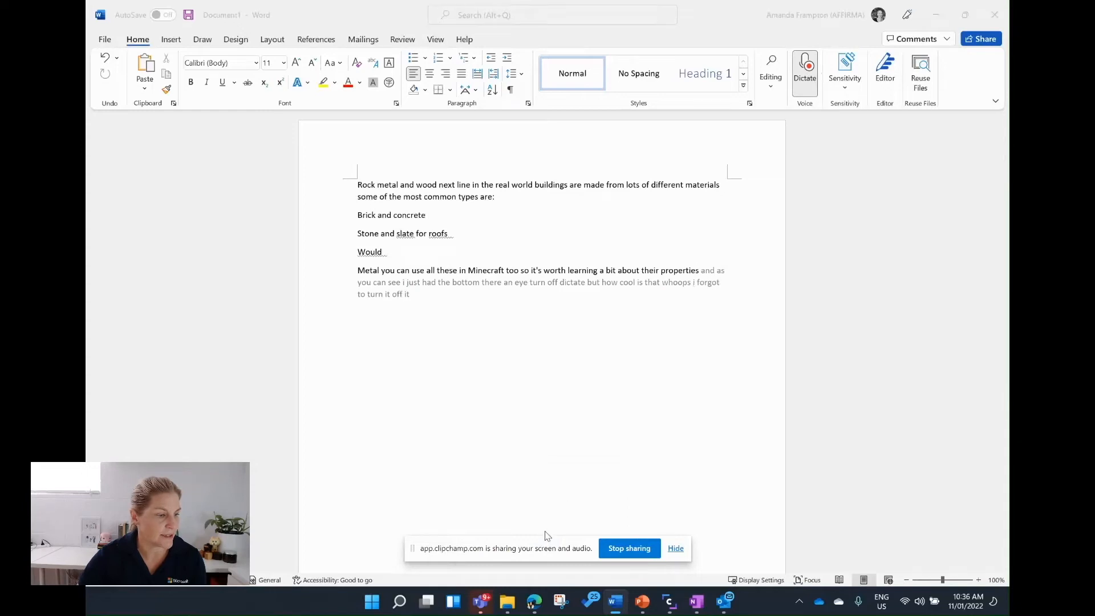
left_click(677, 549)
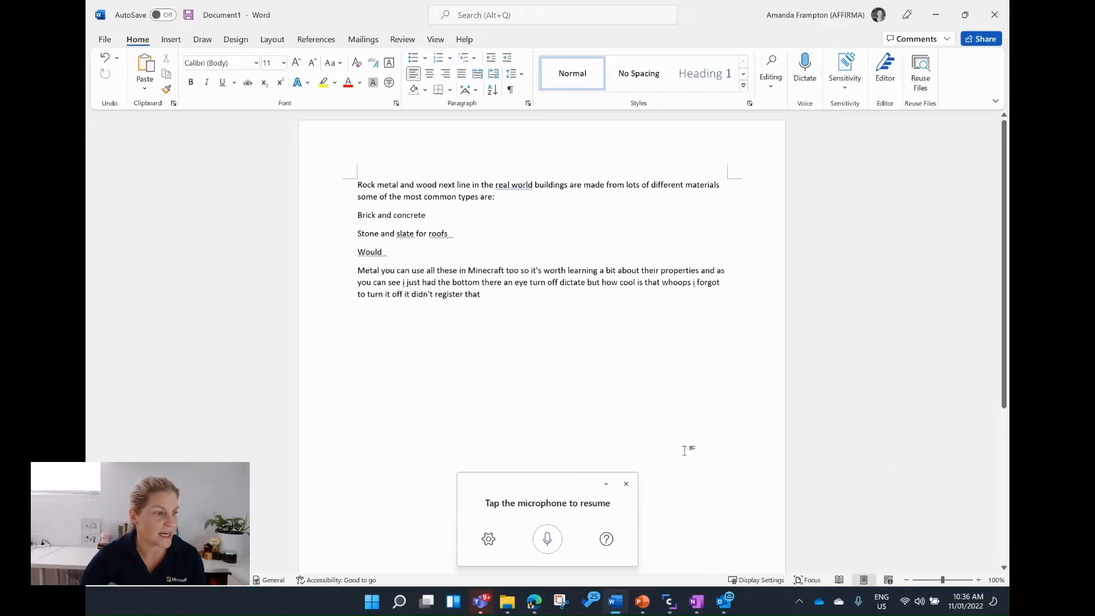
Delete the stray dictated words after "their properties", end that sentence with a period and start a new paragraph.
left_click_drag(468, 295, 702, 269)
key("BackSpace")
key("BackSpace")
type(".")
key("Return")
key("Return")
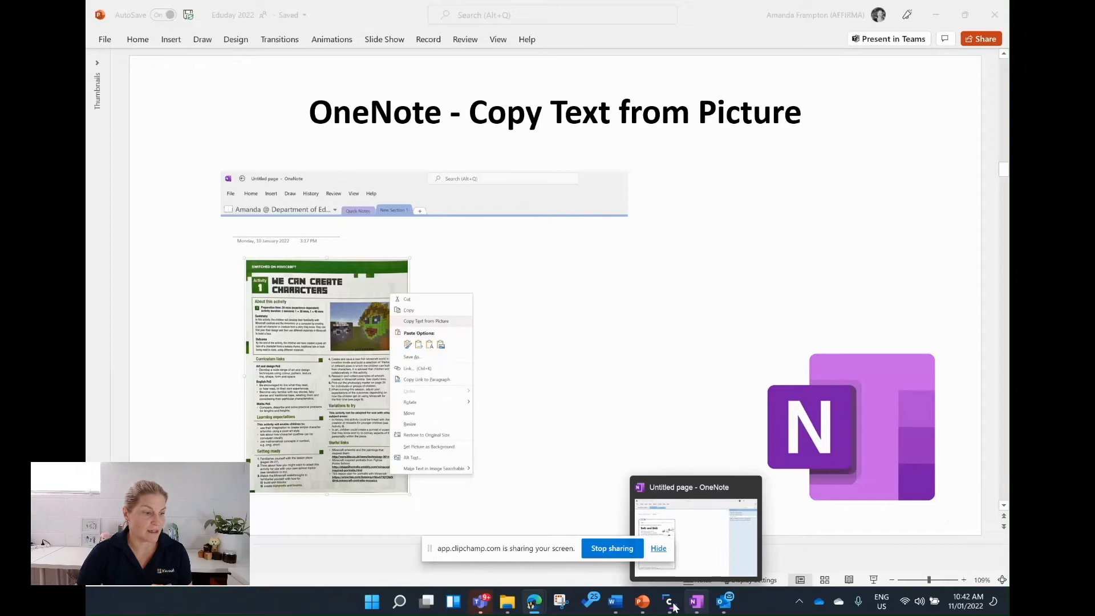
Switch to OneNote and open the first SWITCHED ON MINECRRFT page in the OneNote Tips section.
left_click(693, 603)
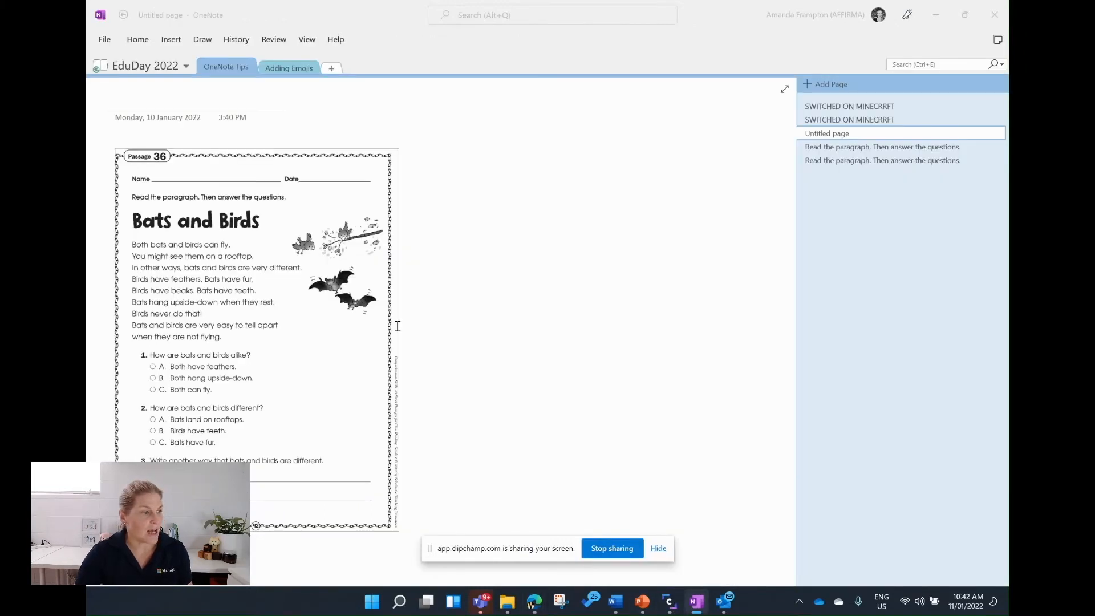
left_click(868, 121)
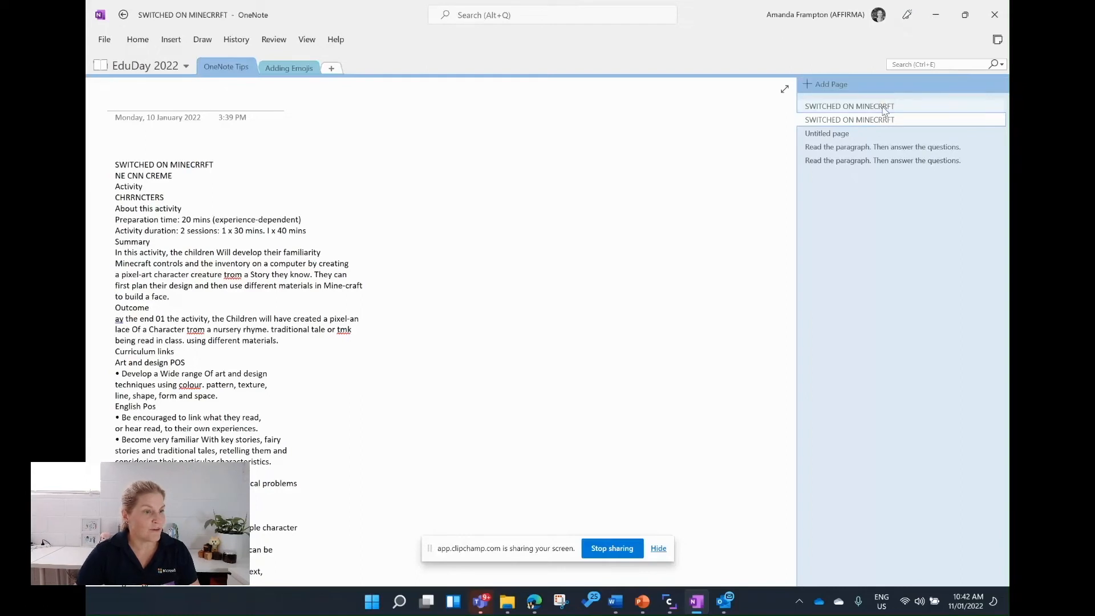
left_click(883, 110)
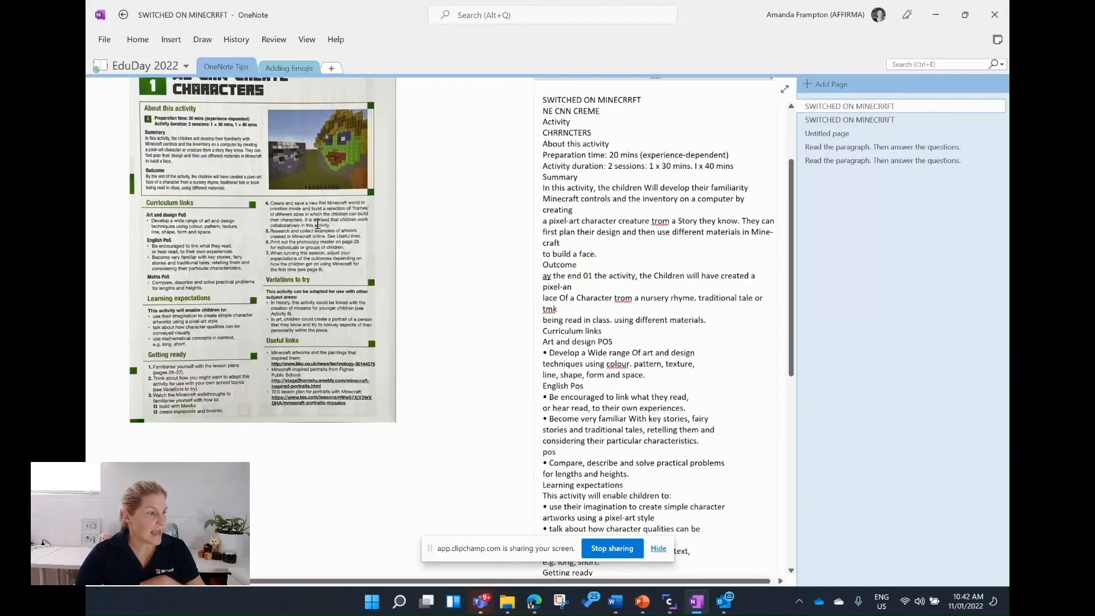
Copy the text from the "We Can Create Characters" activity picture.
scroll(250, 231, "up", 2)
right_click(249, 231)
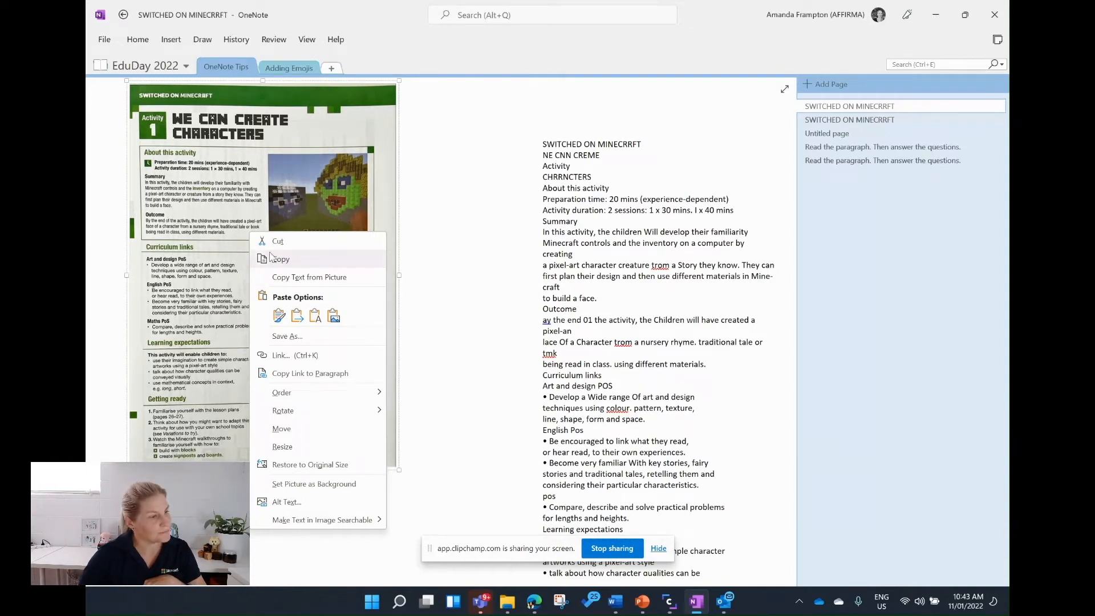
left_click(295, 278)
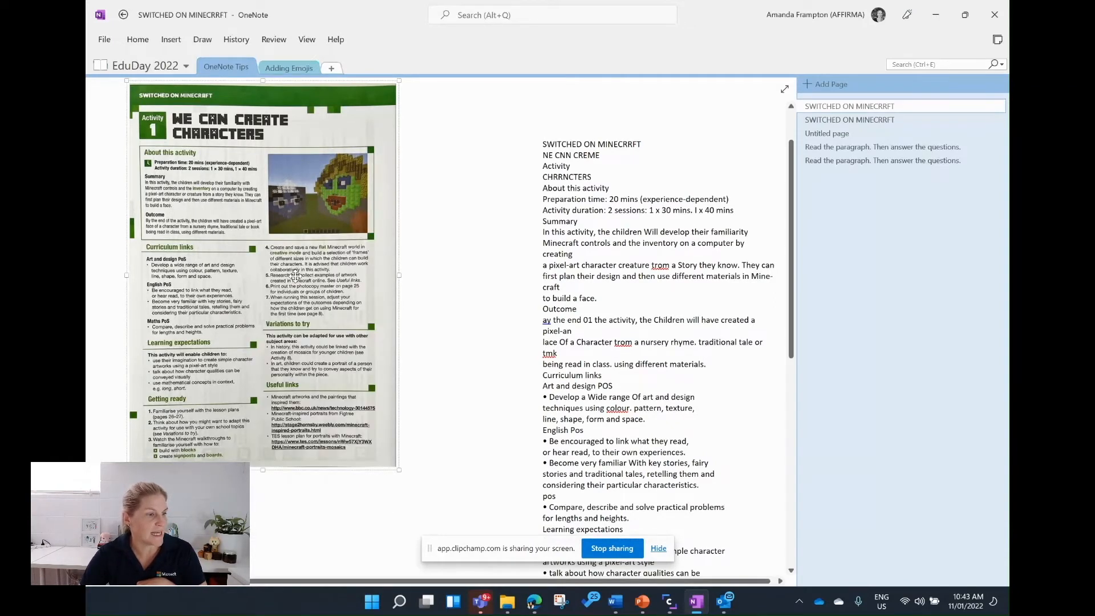
Add a new page to the OneNote Tips section and paste the copied Minecraft activity text into its body.
left_click(832, 87)
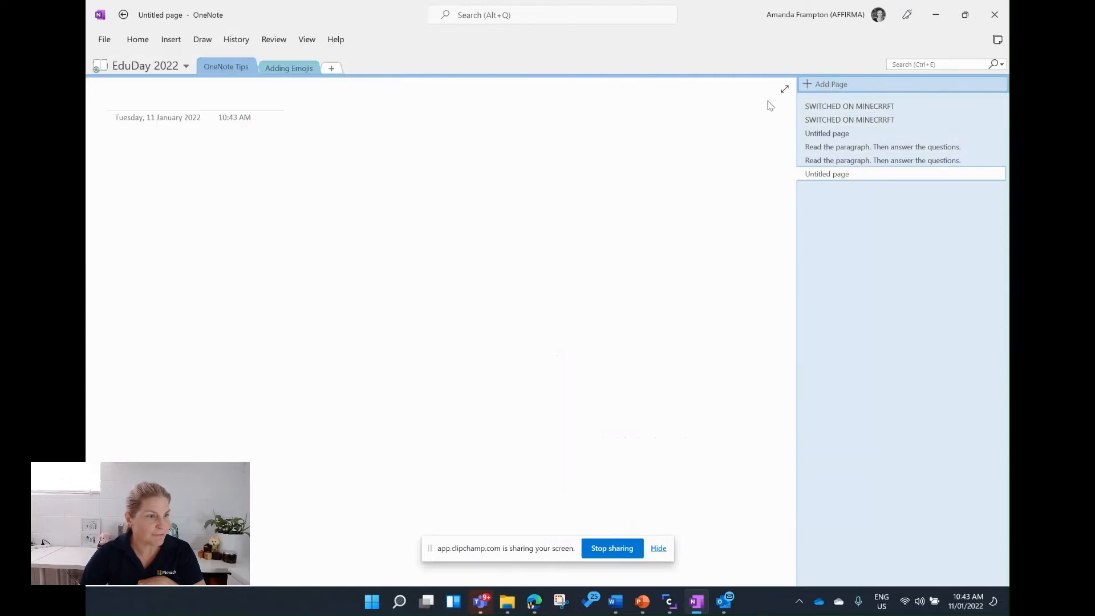
left_click(117, 156)
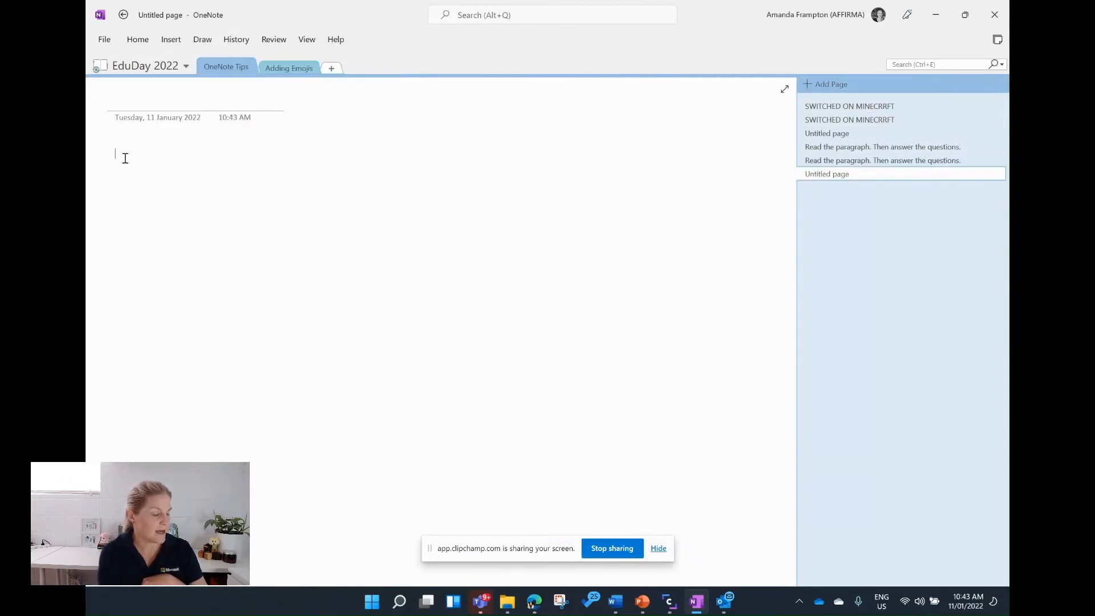
key("ctrl+v")
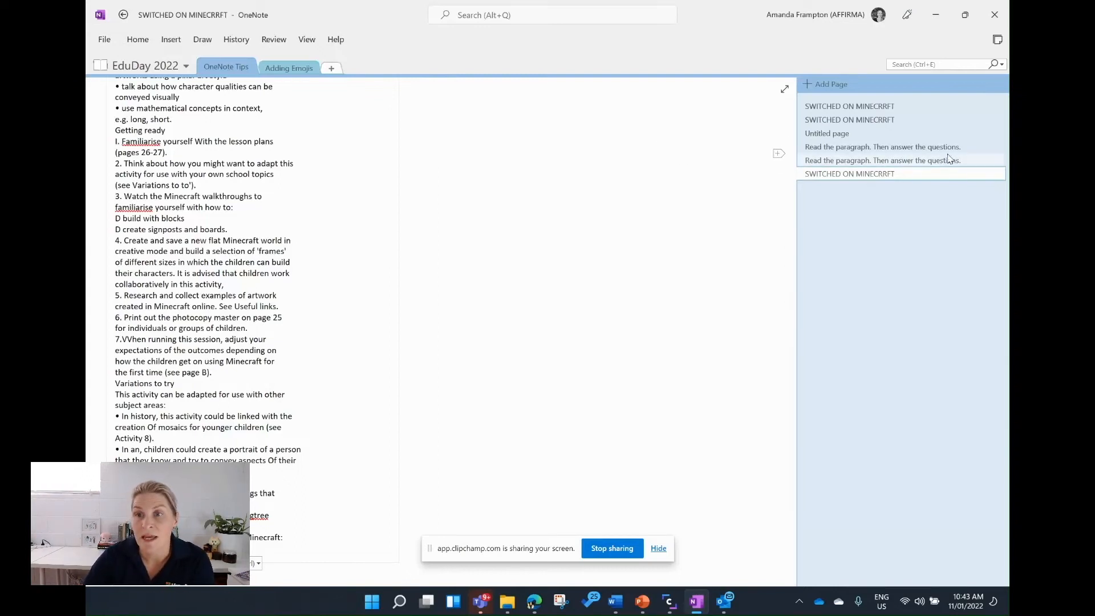
Copy the text from the Bats and Birds worksheet picture on the untitled page and paste it onto a new page.
left_click(932, 148)
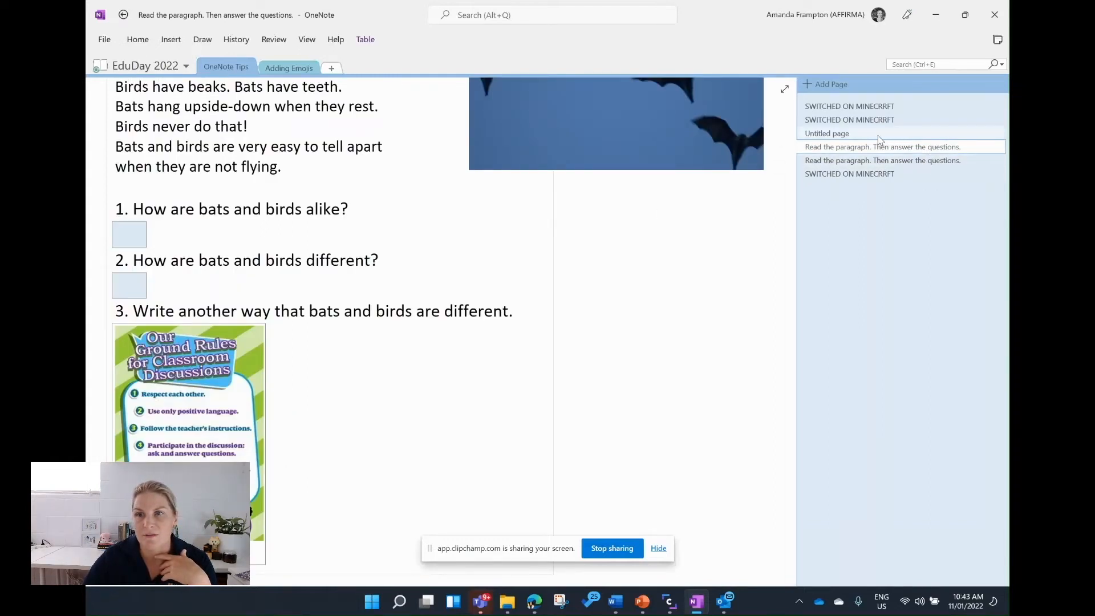
left_click(837, 134)
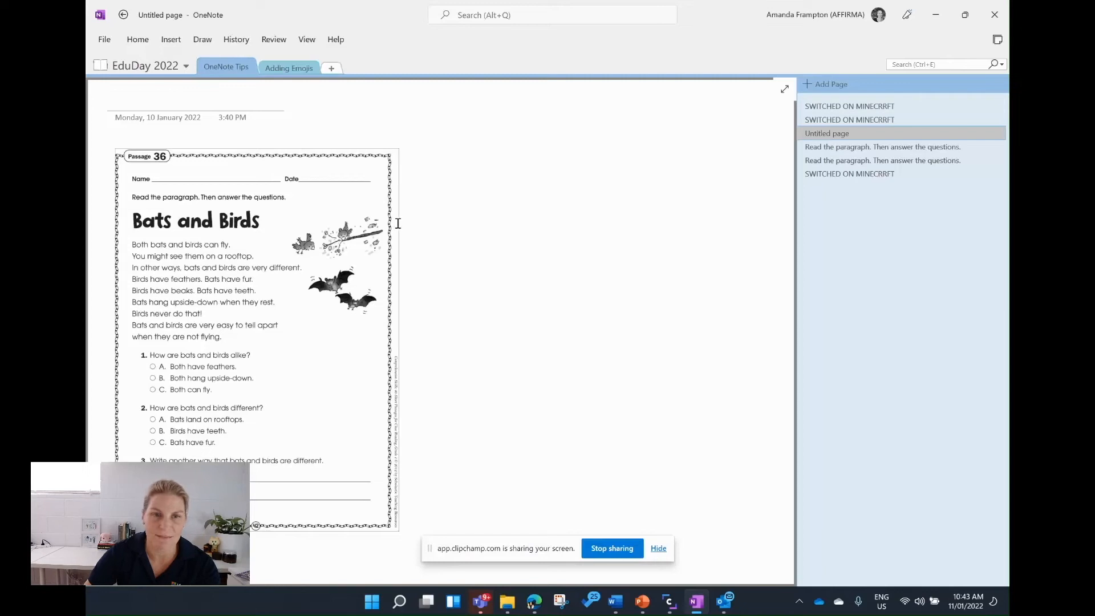
right_click(317, 228)
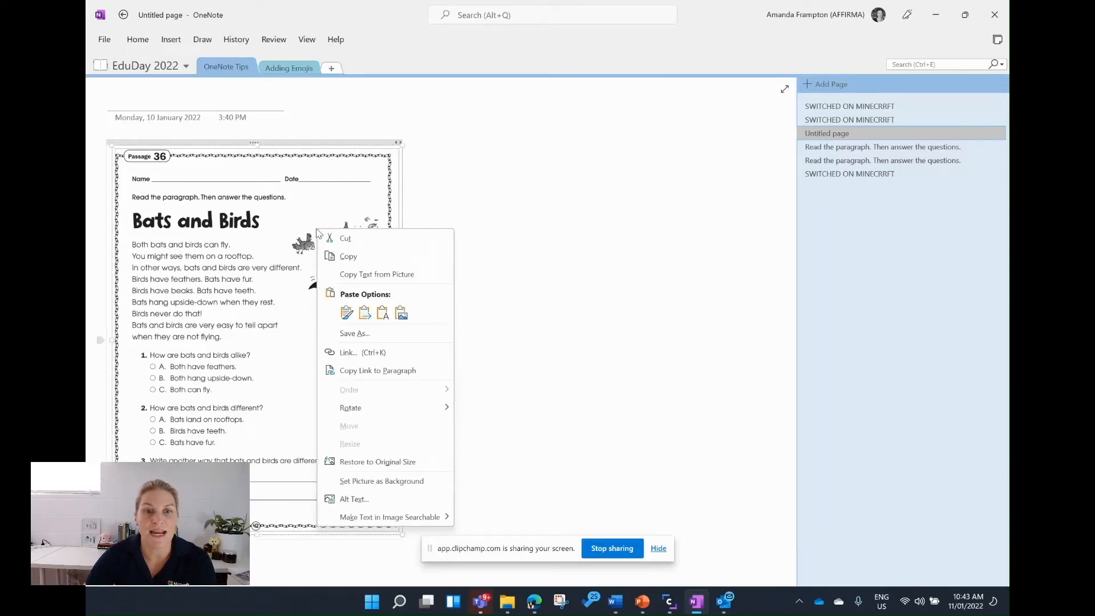
left_click(403, 275)
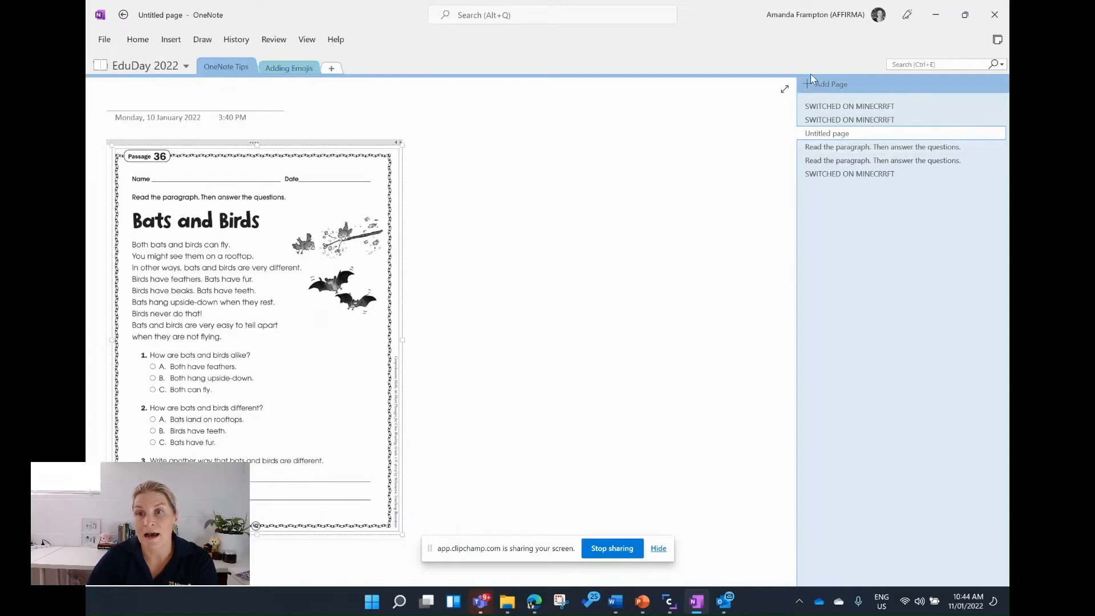
left_click(818, 86)
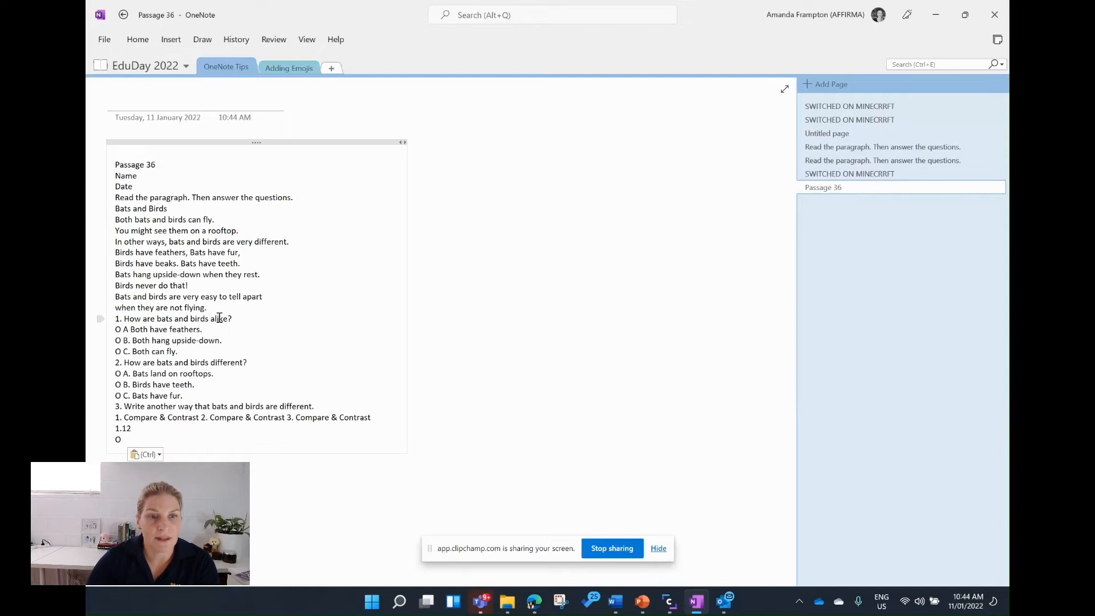
Set the text from "Read the paragraph" through question 1 on the Passage 36 page to font size 22.
left_click_drag(211, 311, 155, 275)
left_click(170, 280)
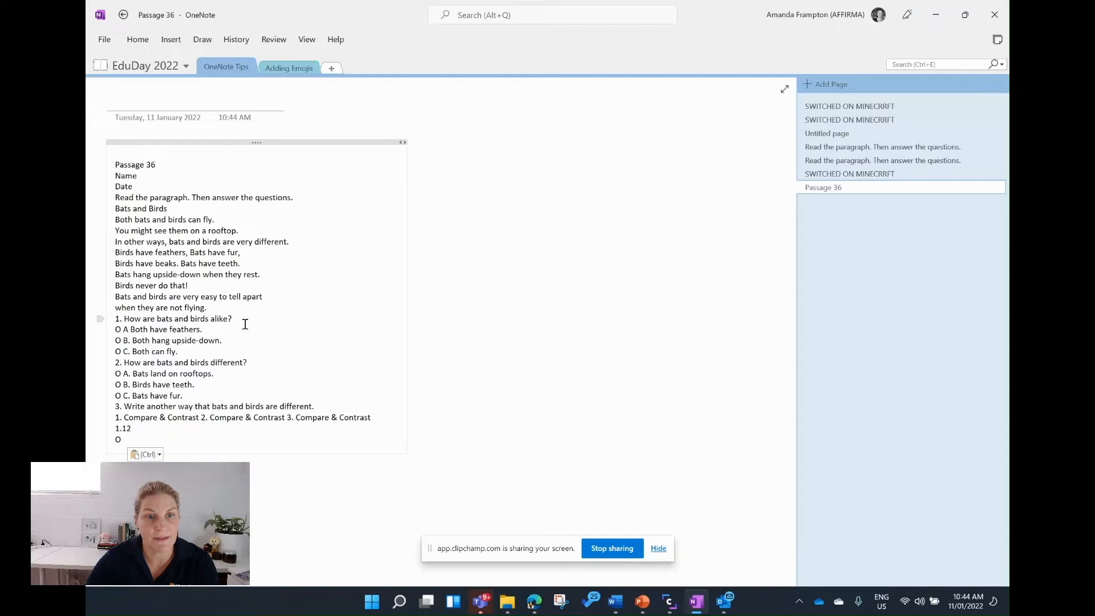
left_click_drag(246, 324, 120, 198)
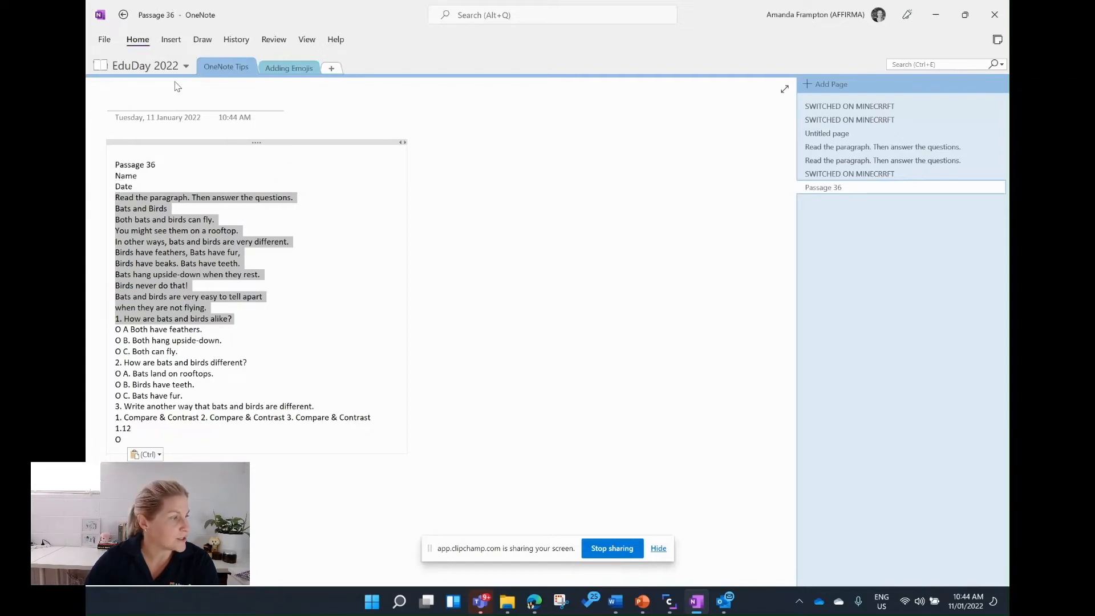
left_click(138, 39)
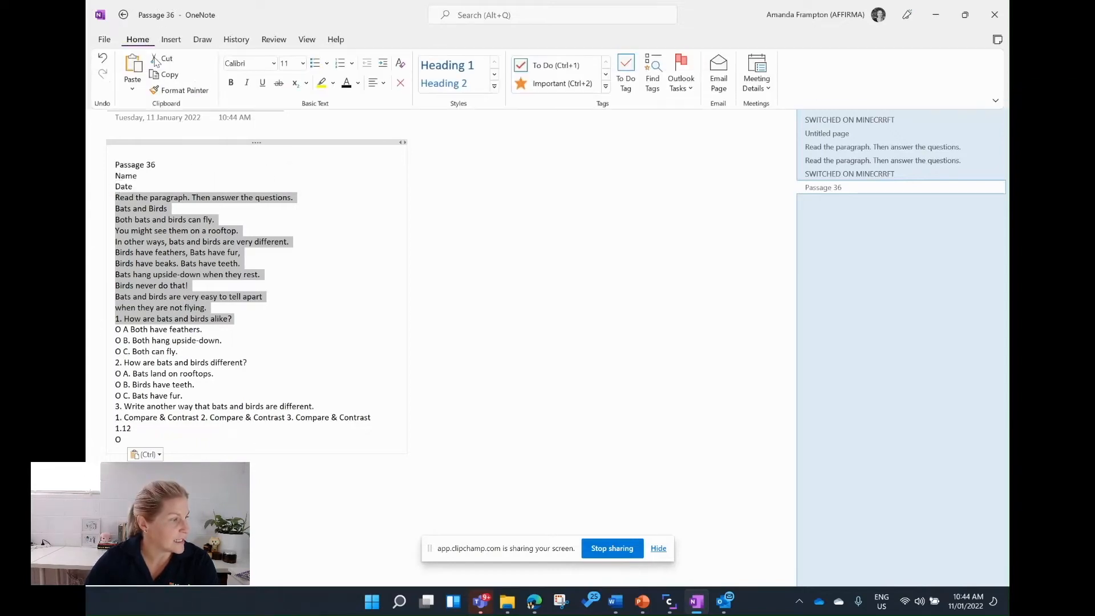
left_click(302, 63)
left_click(293, 260)
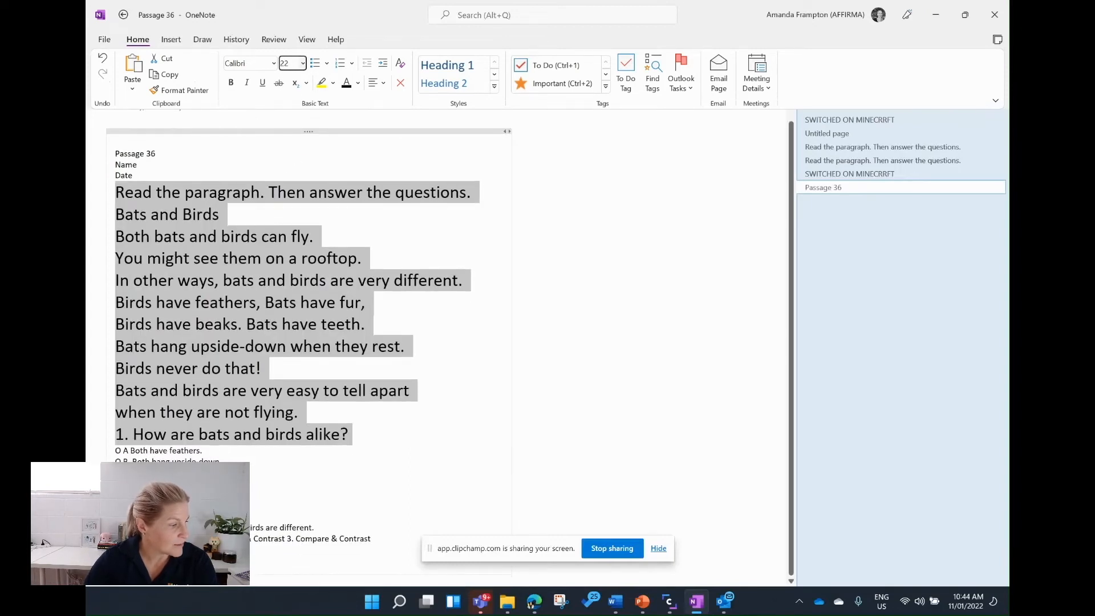
Delete answer options A to C under question 1 and insert several blank lines below the question.
left_click_drag(131, 505, 115, 458)
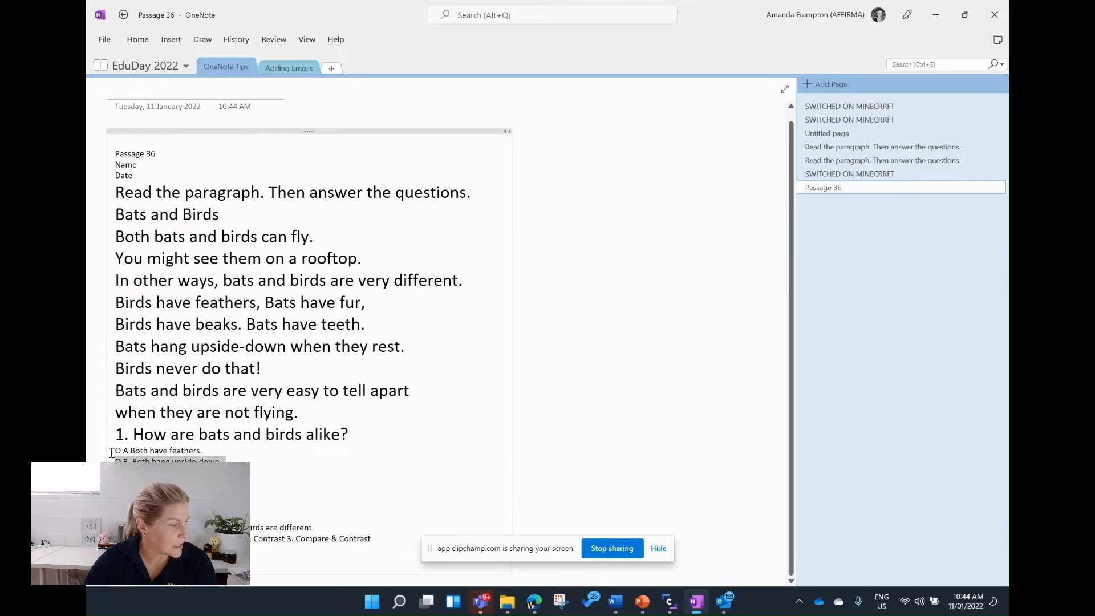
key("Delete")
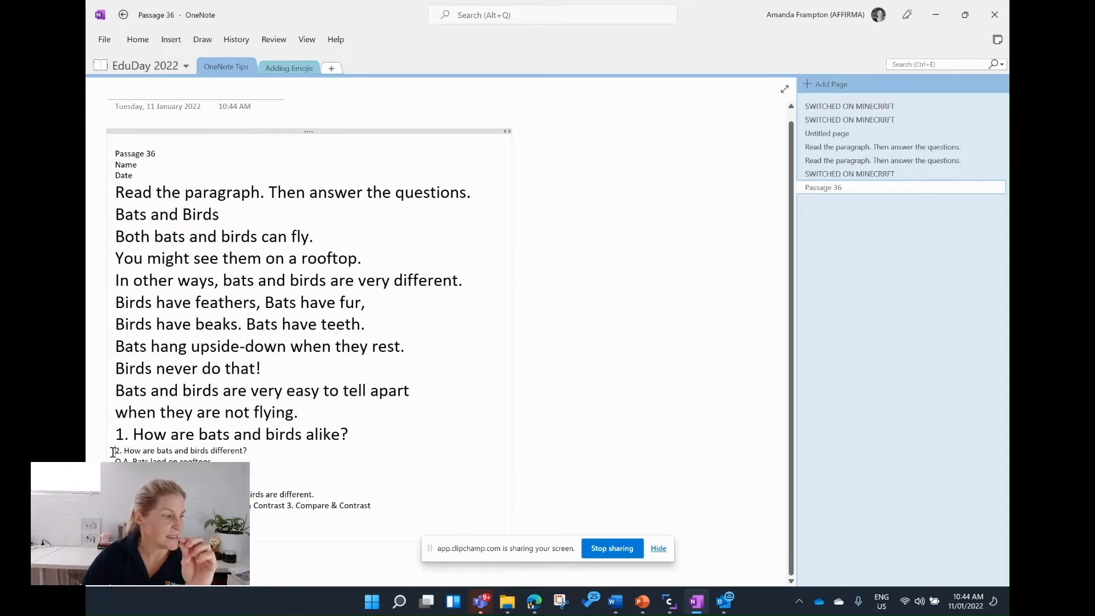
left_click(346, 435)
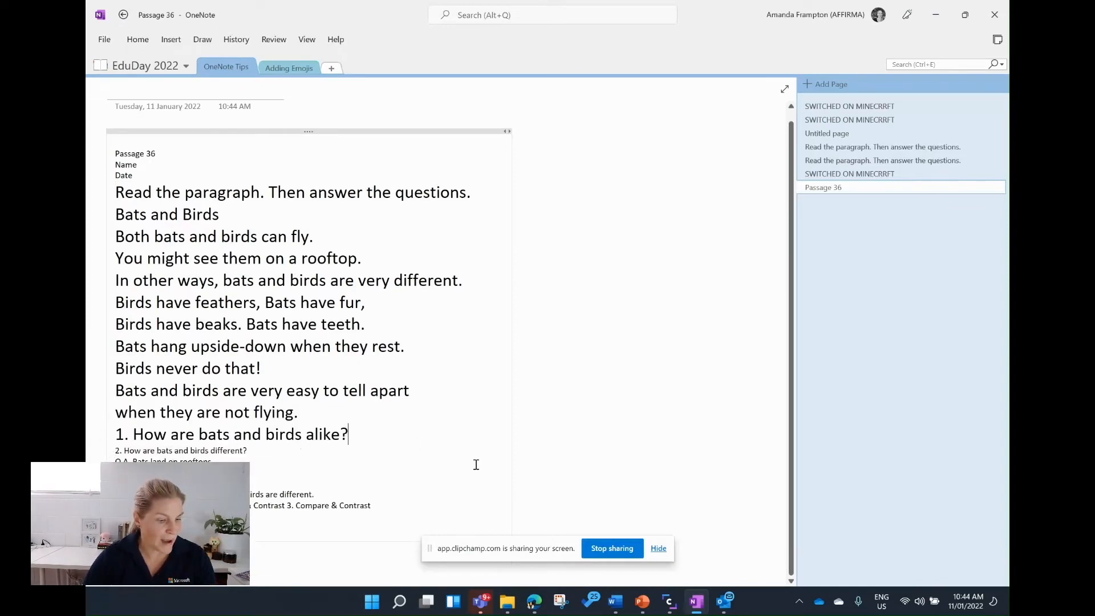
key("Return")
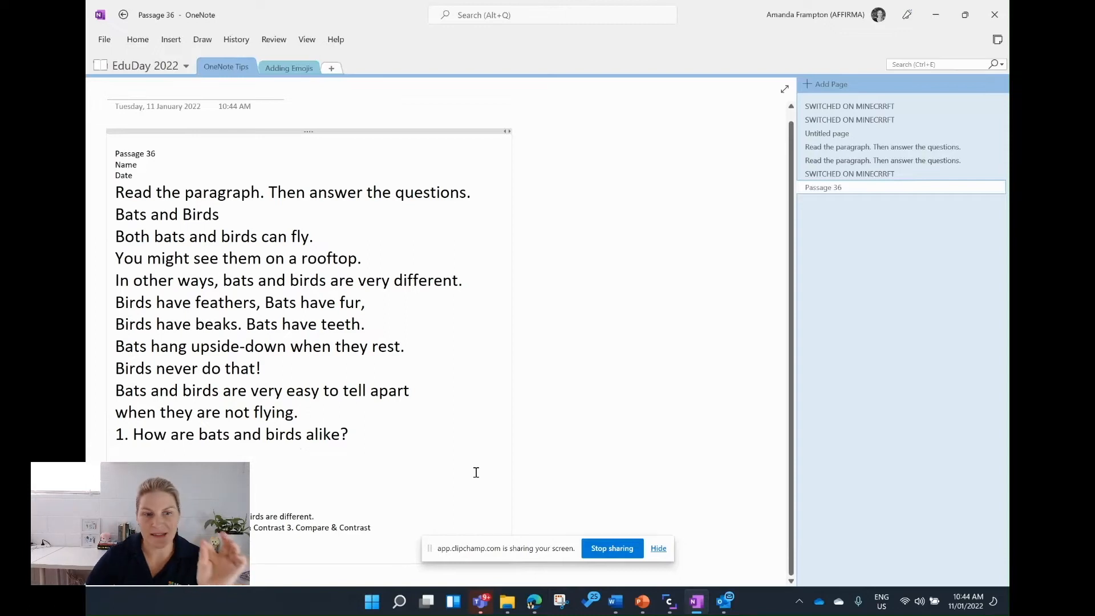
key("Return")
key("Return")
key("Return")
key("Return")
Insert a 1x1 table as an answer box directly below "How are bats and birds alike?".
left_click(159, 436)
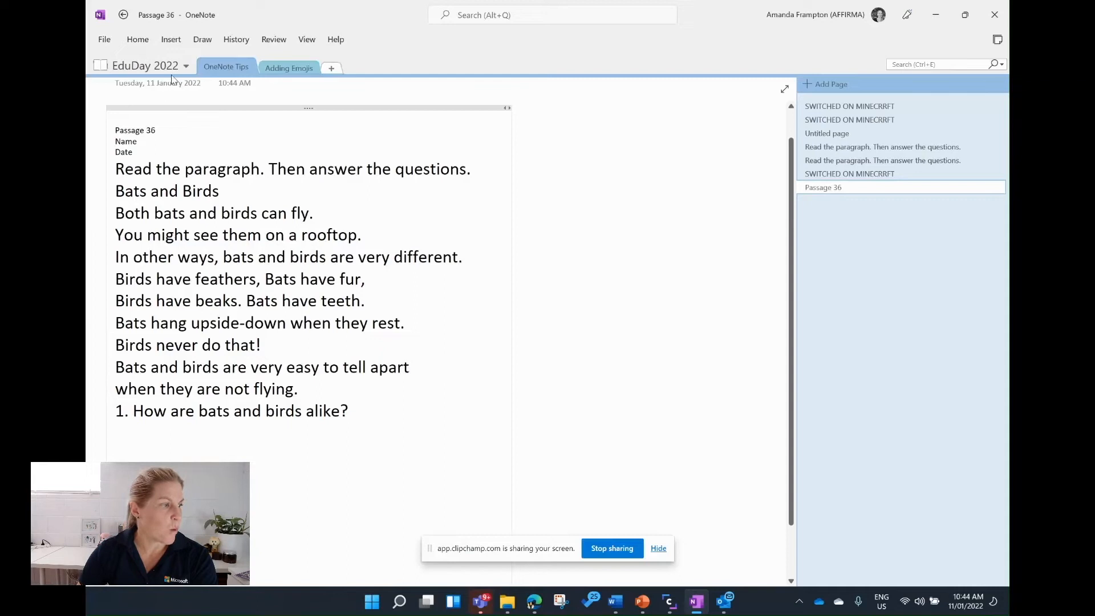
left_click(165, 41)
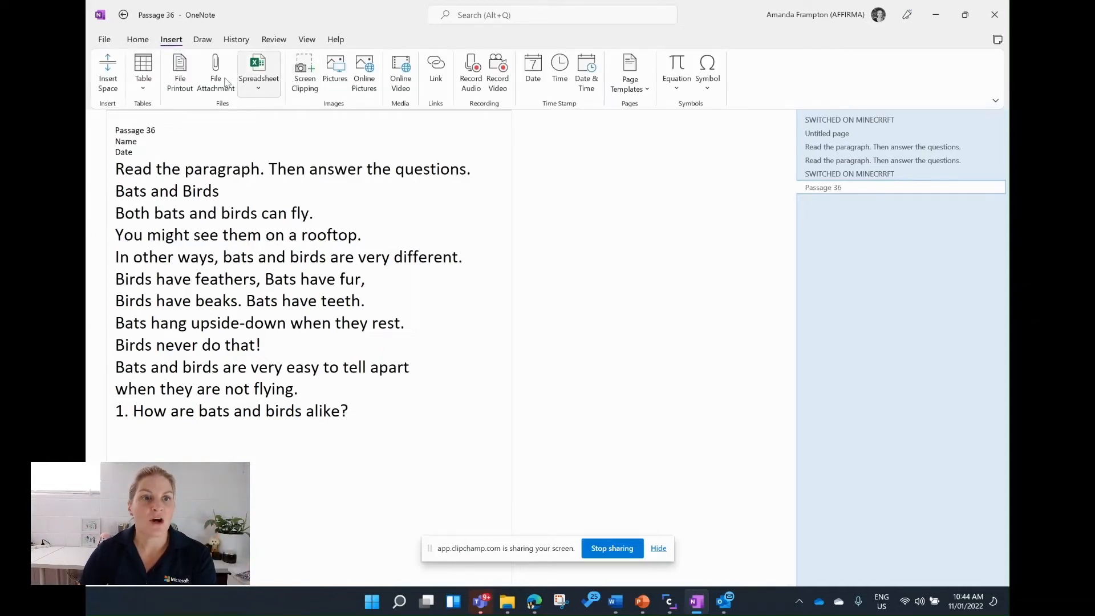
left_click(139, 82)
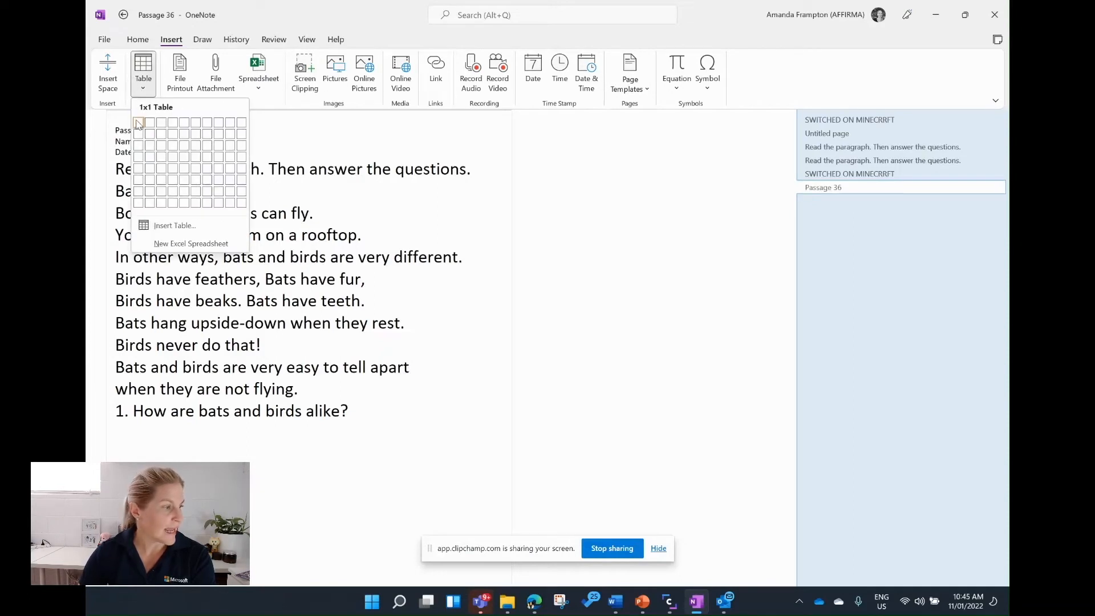
left_click(139, 123)
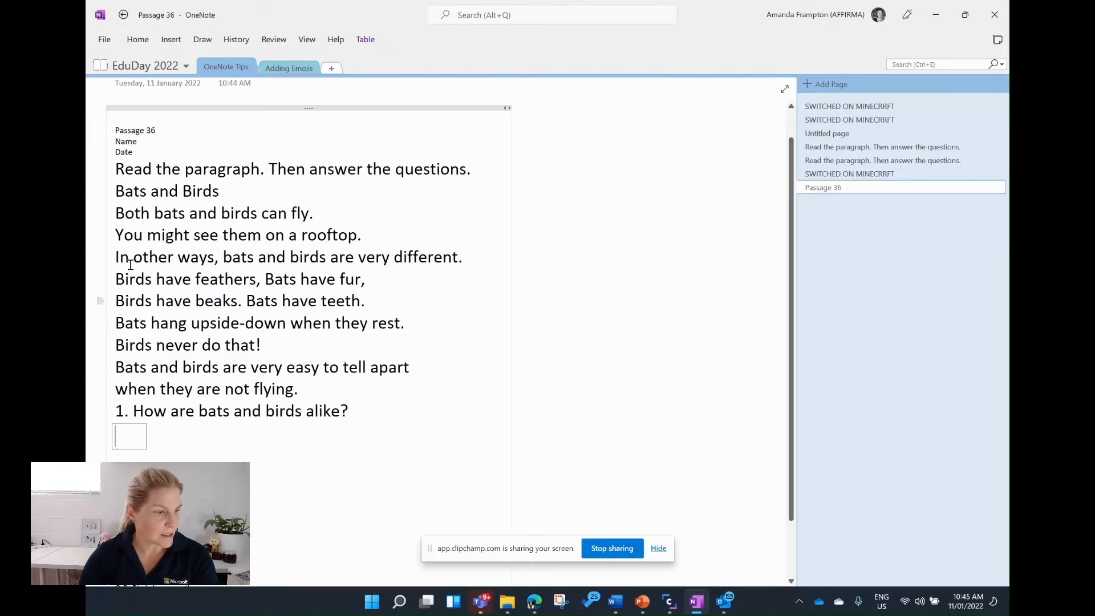
Fill the answer box under question 1 with a continuous run of the letter f extending onto a fourth line.
scroll(130, 265, "down", 3)
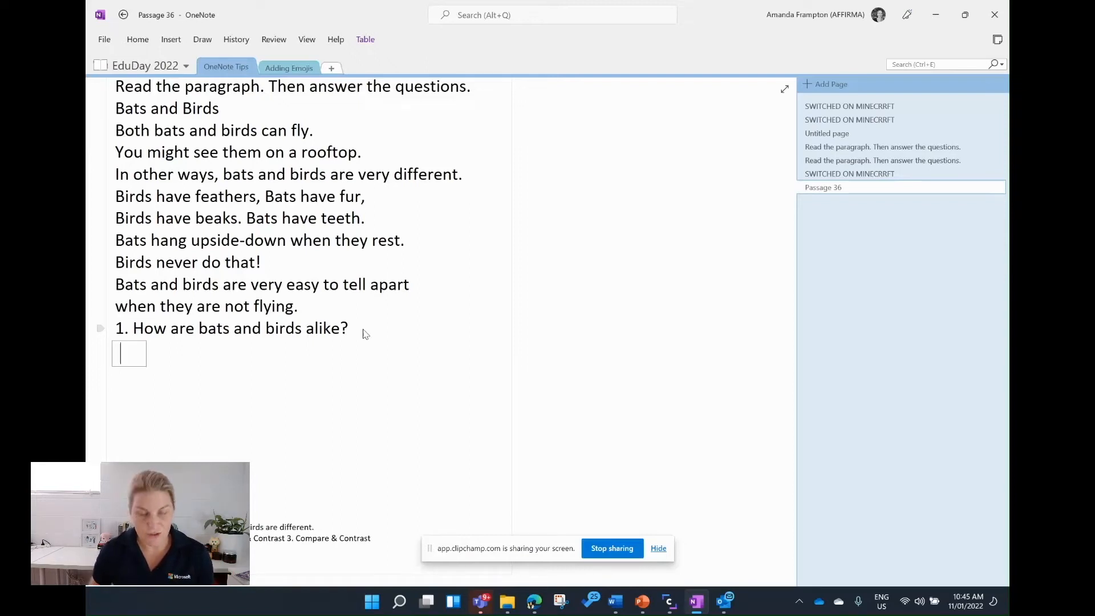
type("fffffffffffffffffffffffffffffffffffffffff")
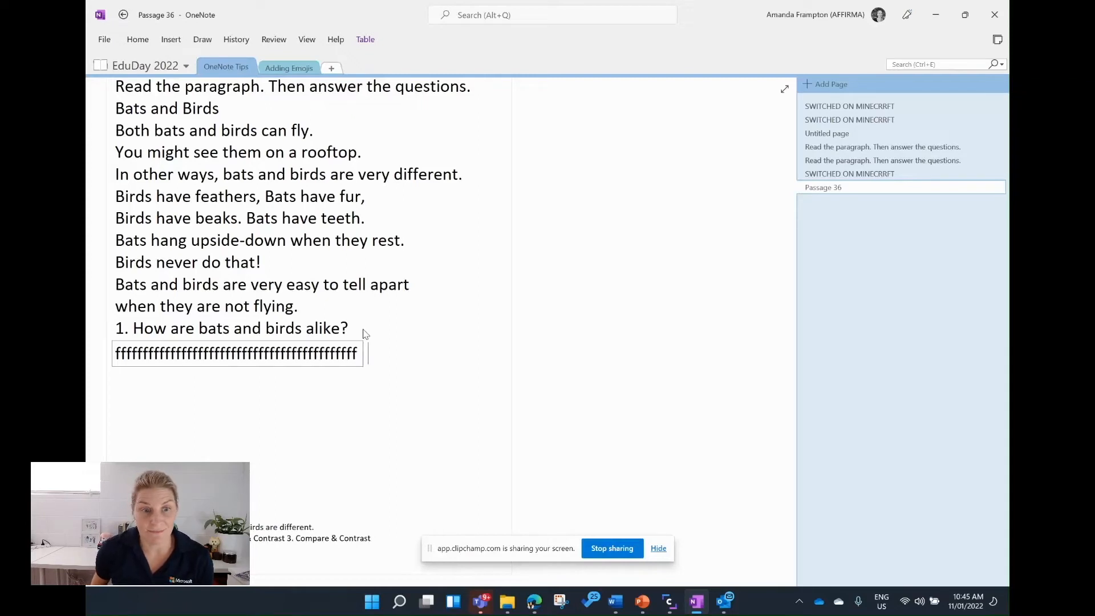
type("fffffffffffffffffffffffffffffffffffffffffffffffffffffffffffffffffffffffffffffffffffffffffffffffffffff")
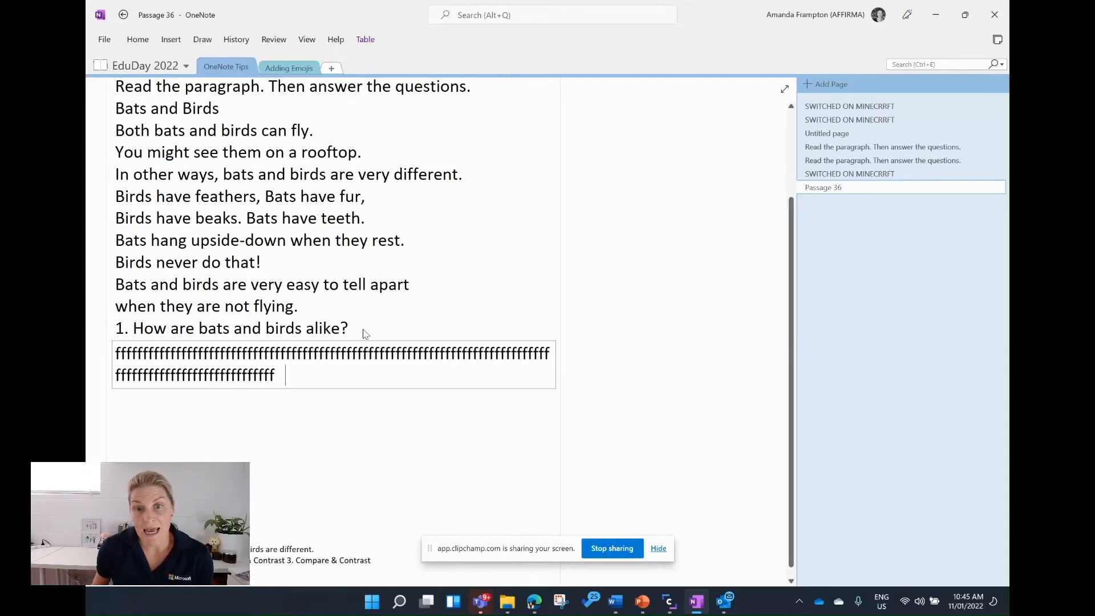
type("fffffffffffffffffffffffffffffffff")
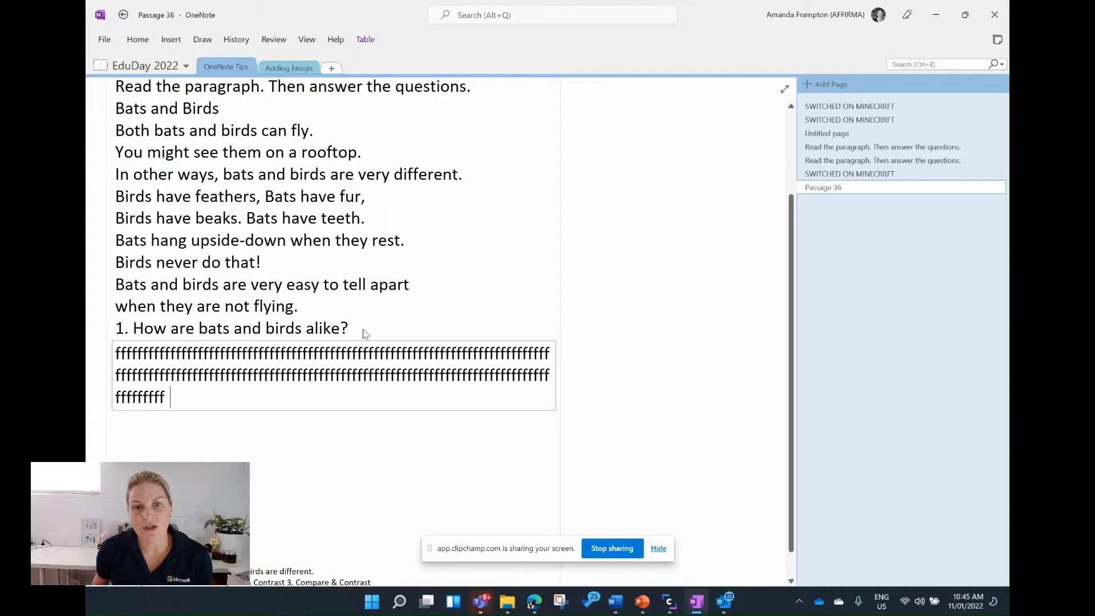
type("ffffffffffffffffffffffffffffffffffffffffffffffffffffffffffff")
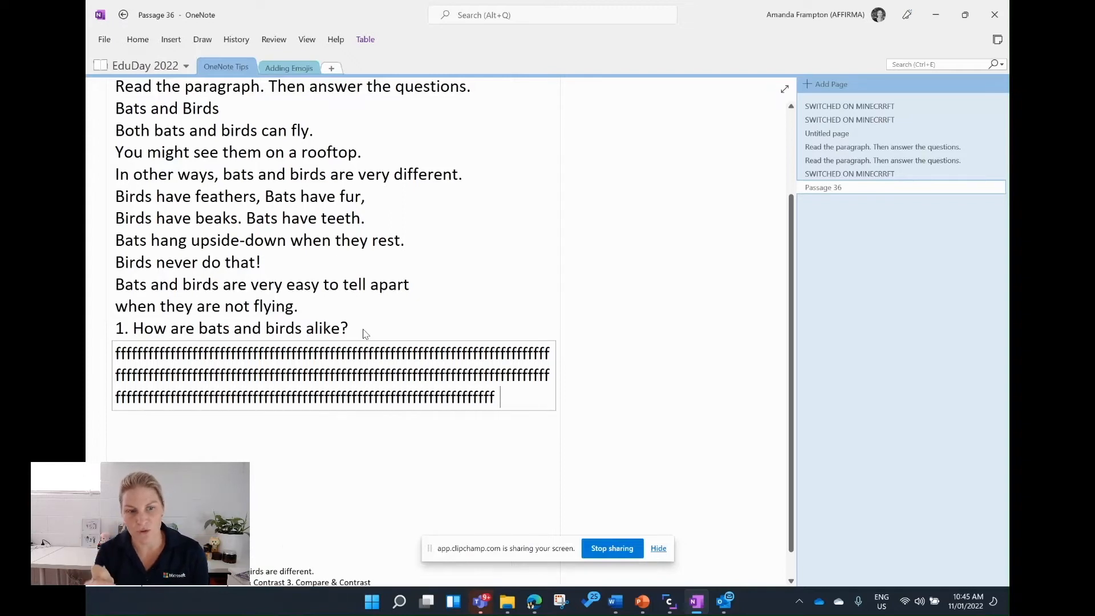
type("fffffffffffffffffff")
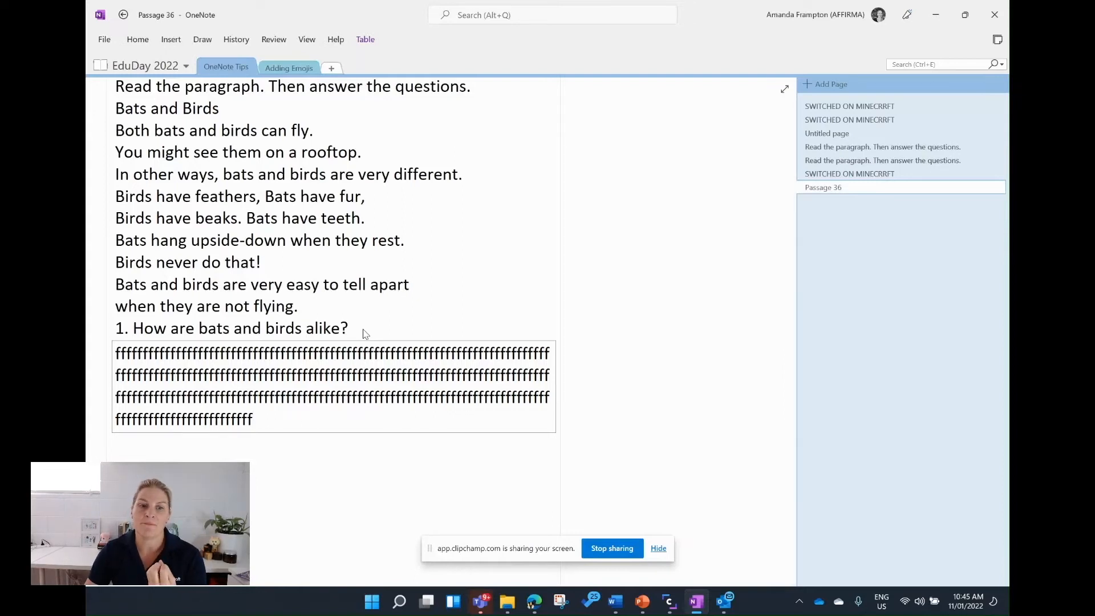
Look through the two "Read the paragraph" pages, examining the shaded answer boxes and the ground rules picture under question 3.
key("alt+Tab")
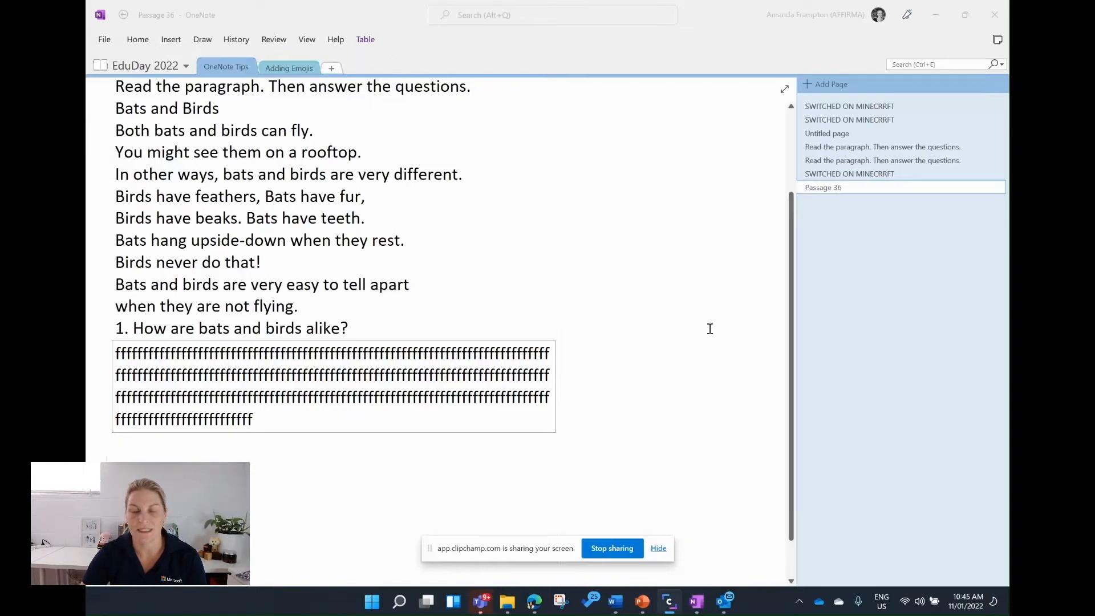
left_click(815, 161)
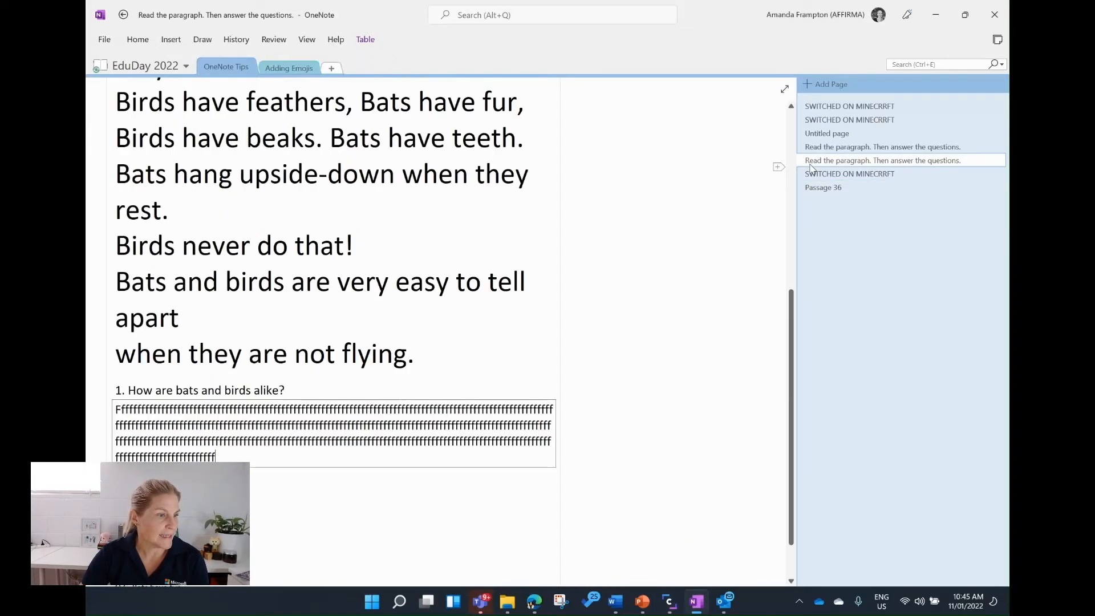
left_click(822, 150)
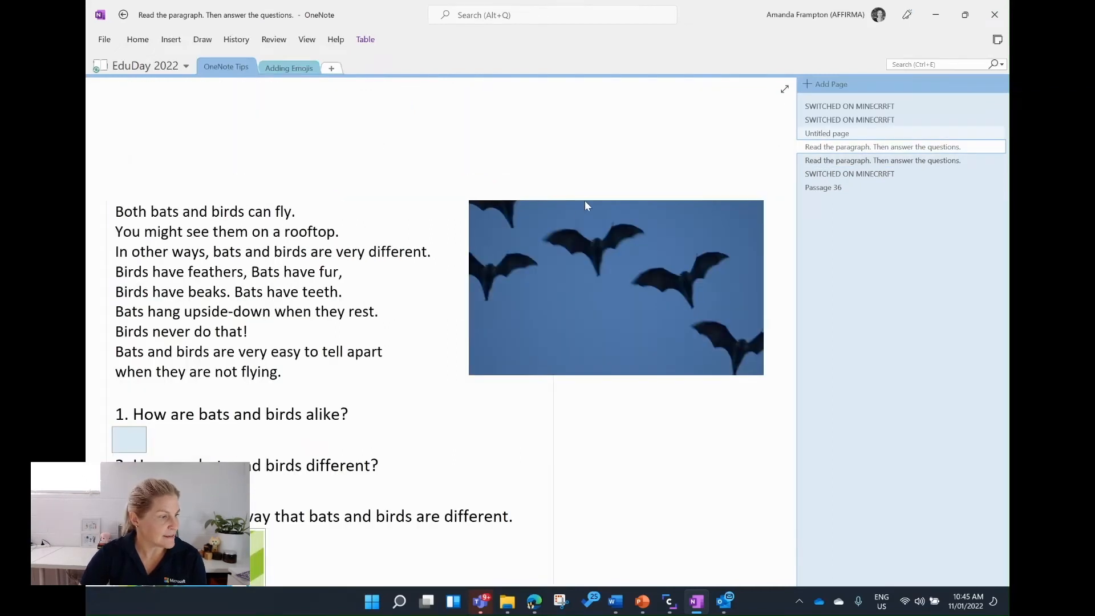
left_click(828, 149)
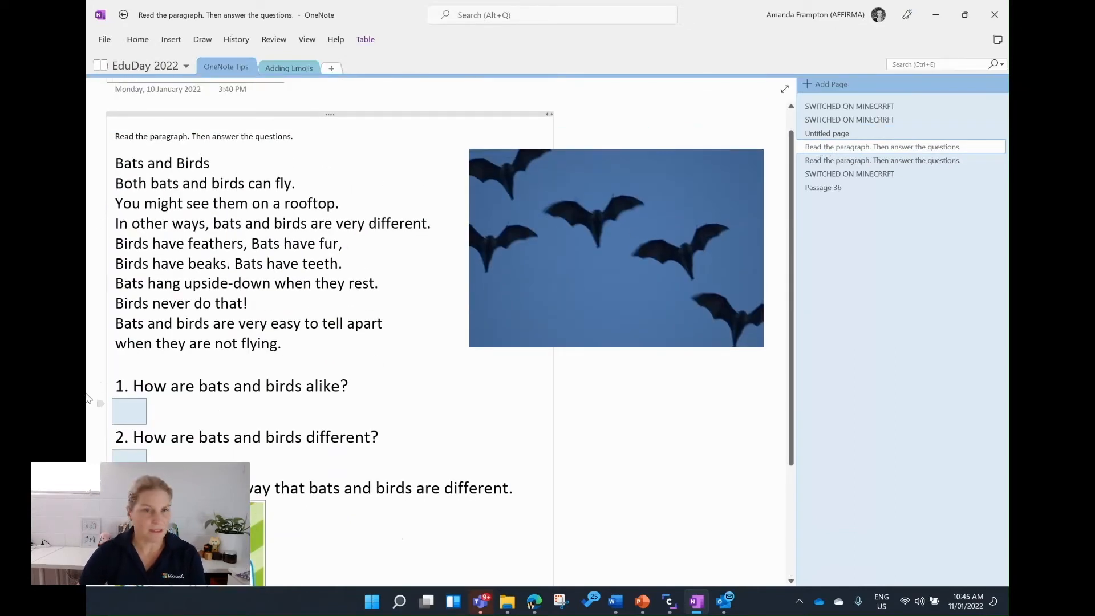
scroll(136, 415, "down", 3)
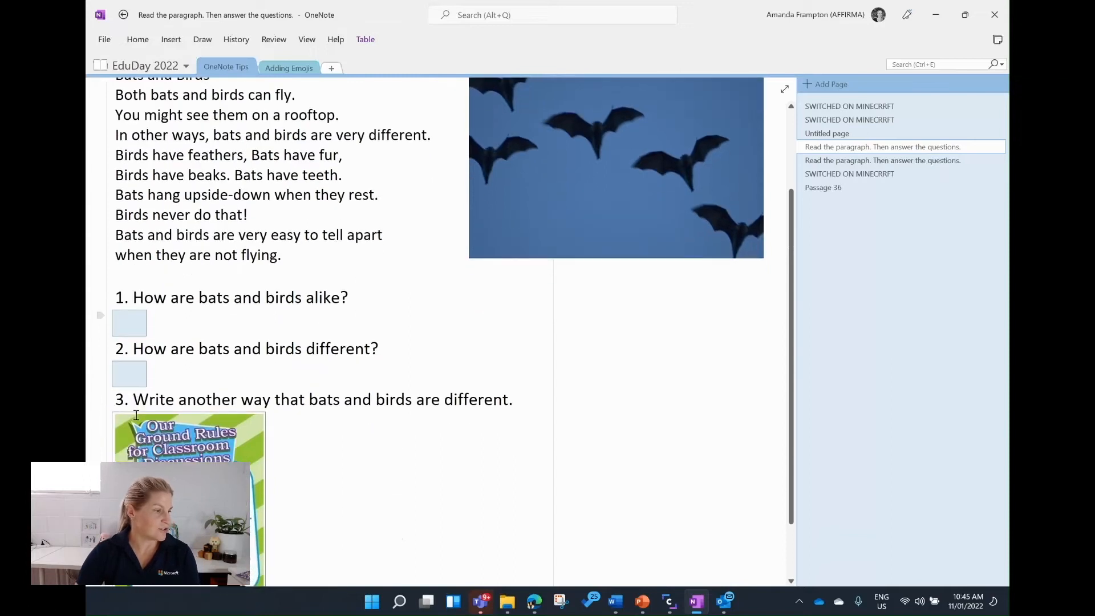
scroll(145, 378, "down", 2)
scroll(146, 378, "down", 1)
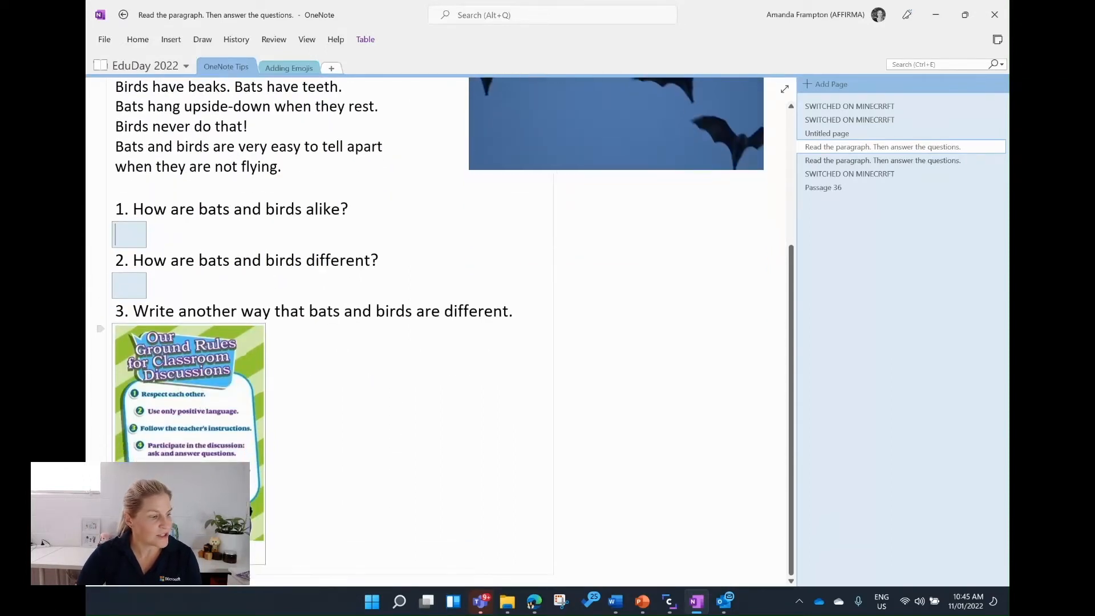
Correct the misspelled word below the ground rules picture to "Justification" and select the picture.
right_click(186, 555)
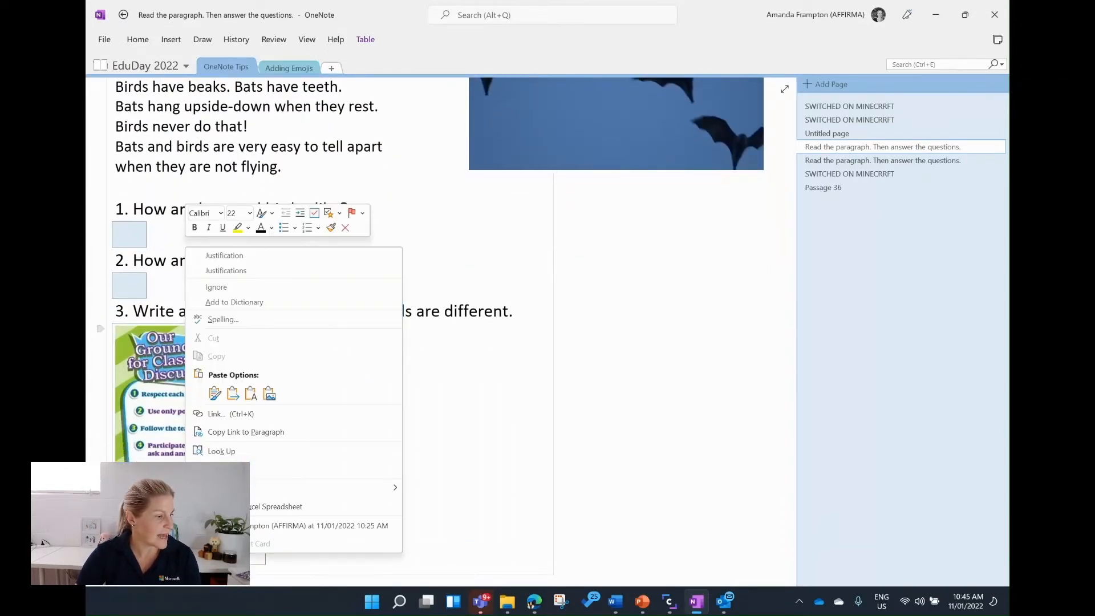
left_click(248, 256)
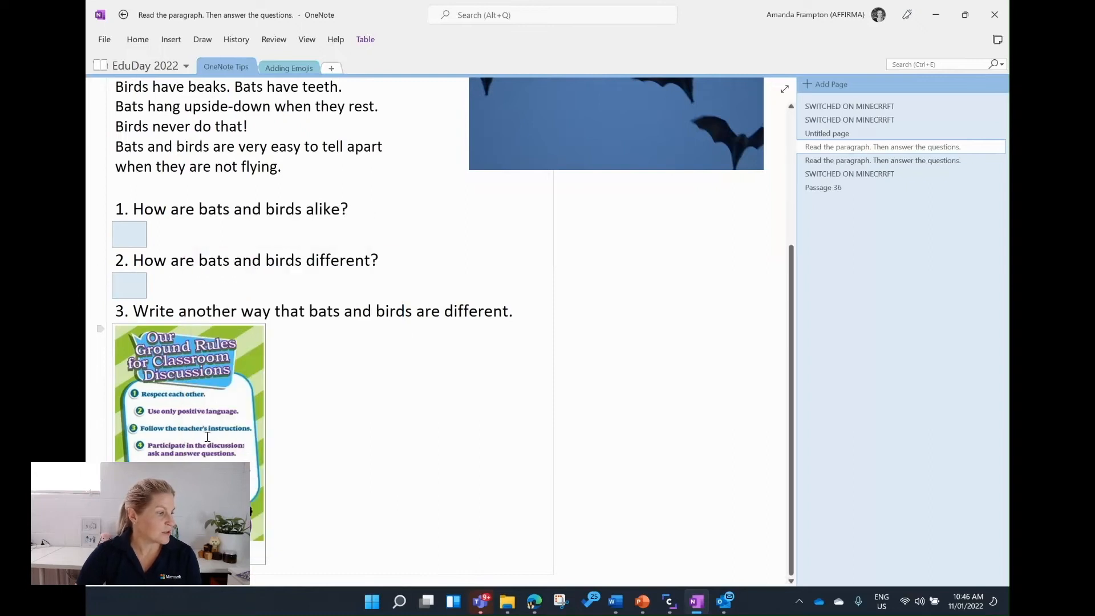
left_click(214, 429)
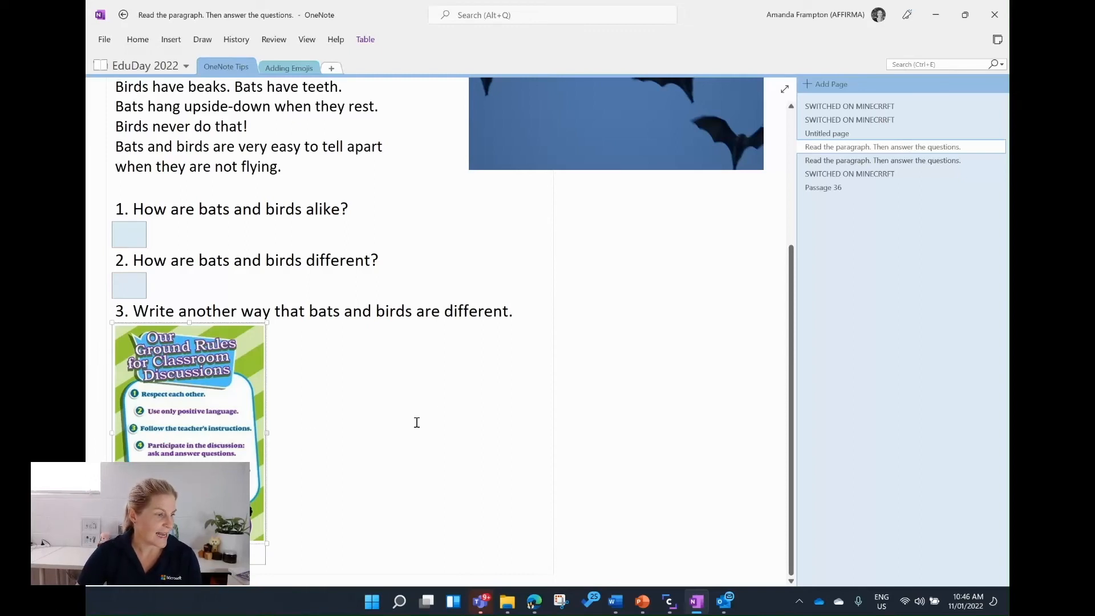
scroll(439, 409, "up", 3)
scroll(373, 399, "down", 3)
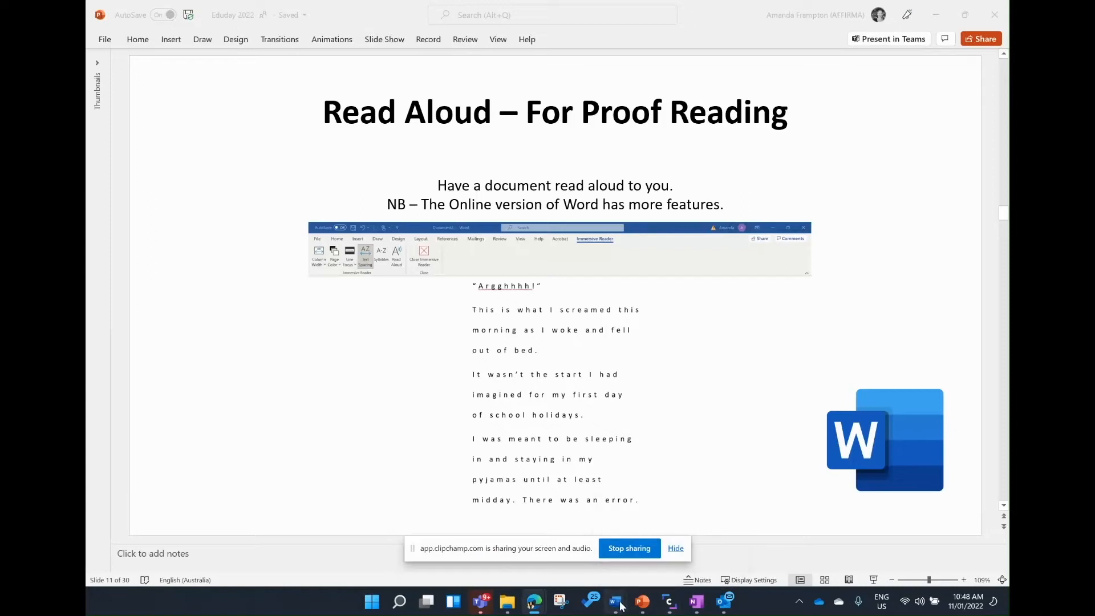
Switch to the Teacher Letter document in Word and check its writing with Editor.
mouse_move(616, 602)
left_click(657, 532)
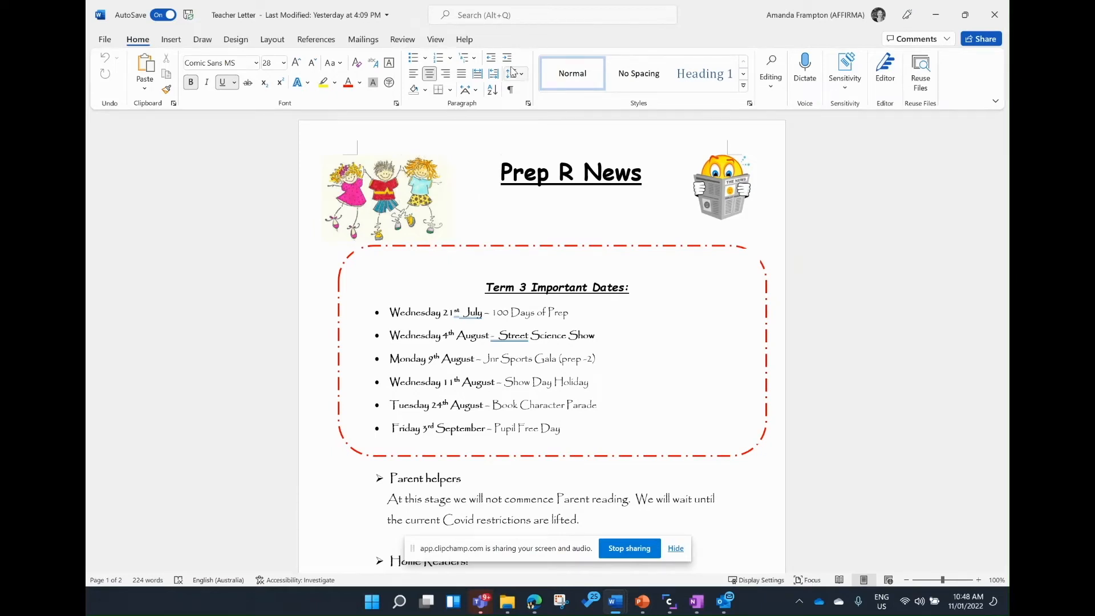
left_click(885, 69)
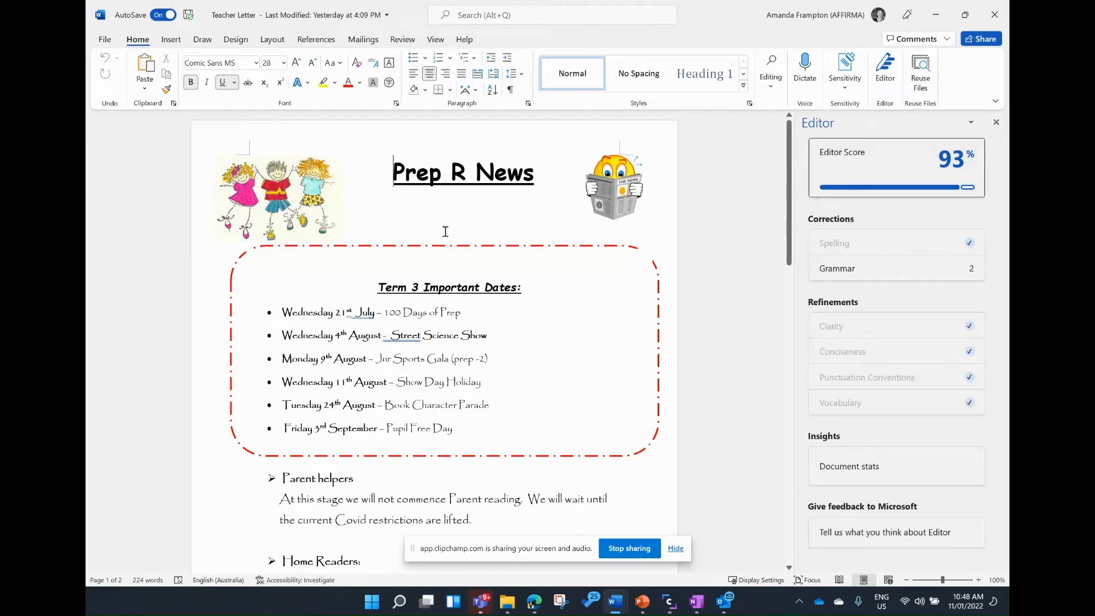
Have the Teacher Letter read aloud from the "Prep R News" heading, and pause the reading.
left_click(402, 41)
left_click(180, 80)
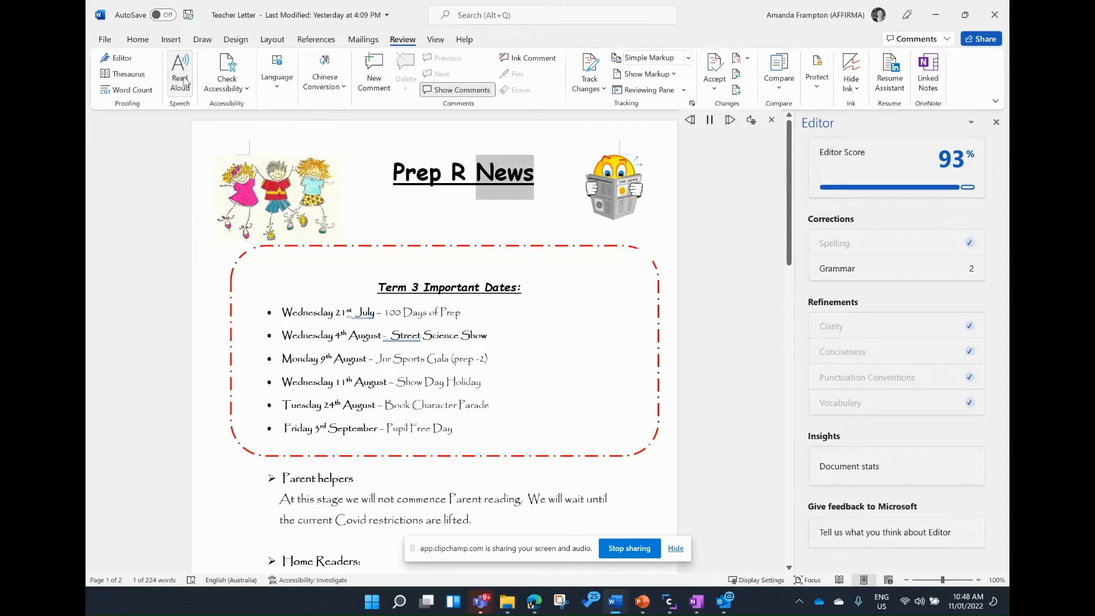
left_click(710, 119)
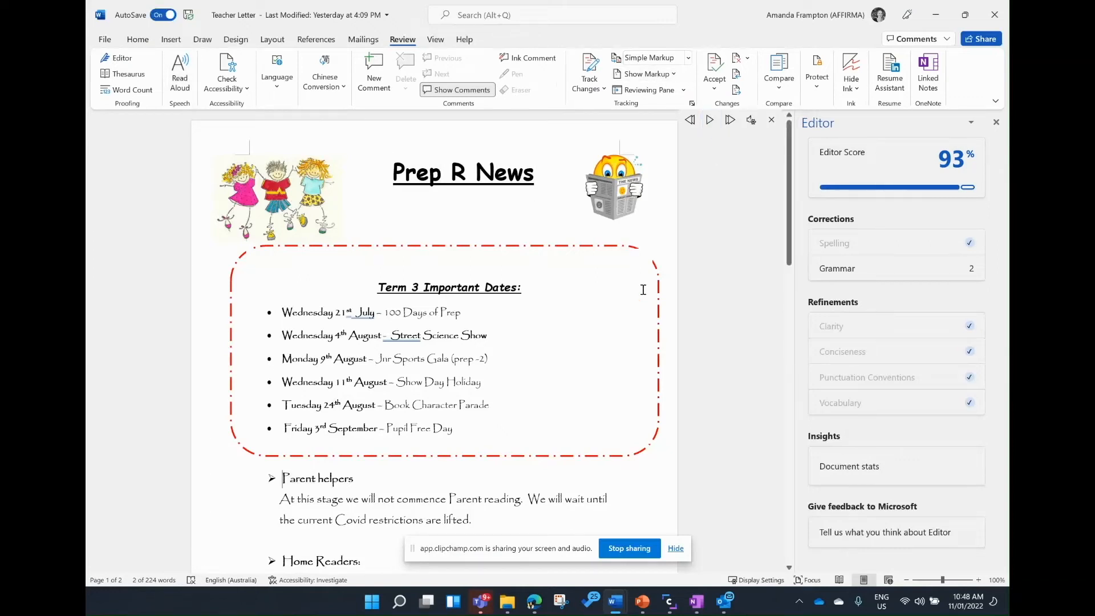